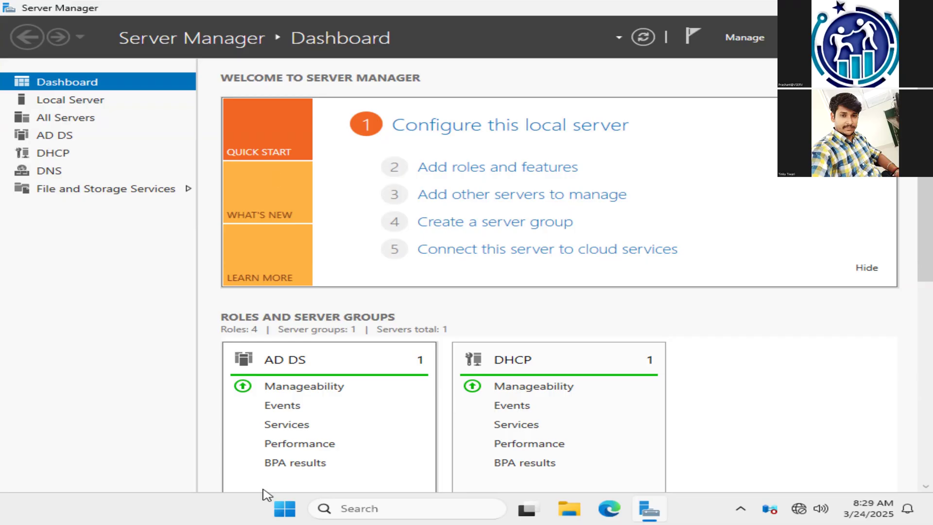
Step: Review the server's local properties and its DHCP, AD DS and DNS role pages
left_click(70, 100)
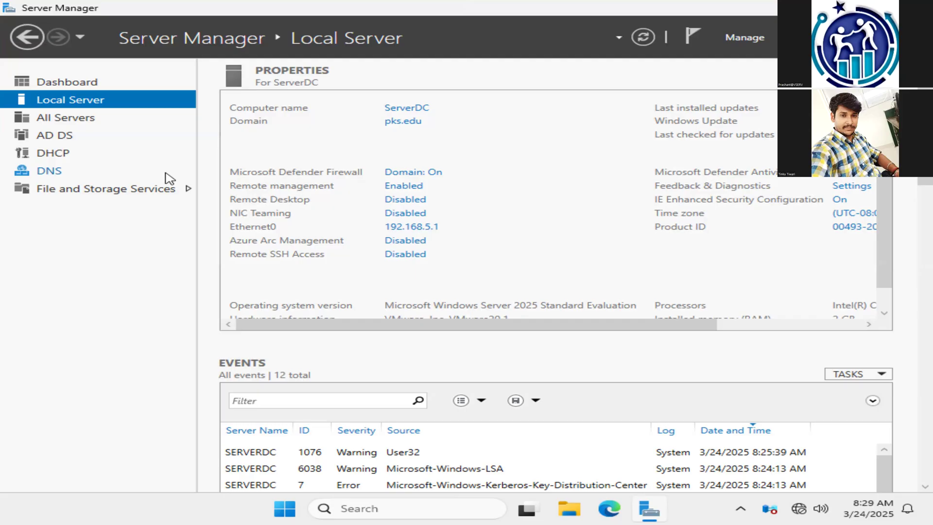
left_click(59, 154)
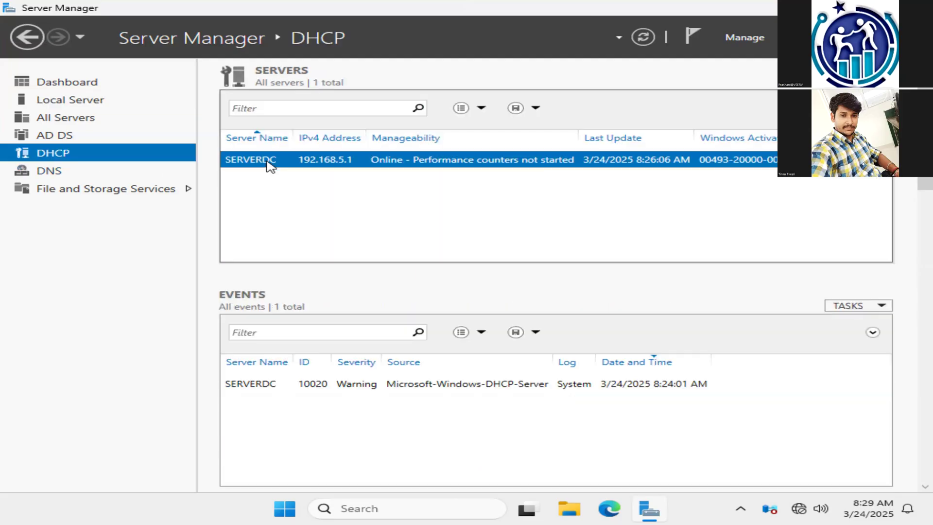
left_click(61, 138)
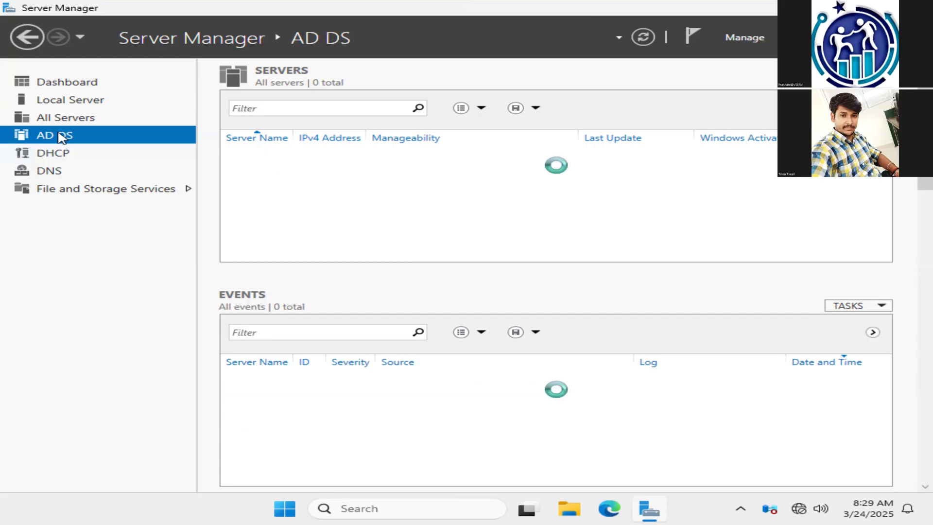
left_click(60, 174)
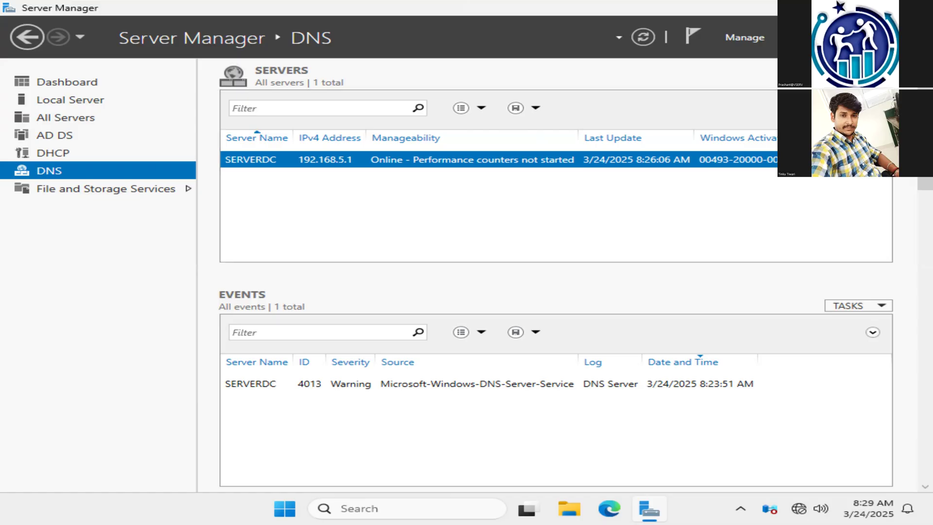
Step: Start adding roles and features, choosing a role-based or feature-based installation on the pool server ServerDC.pks.edu
left_click(768, 37)
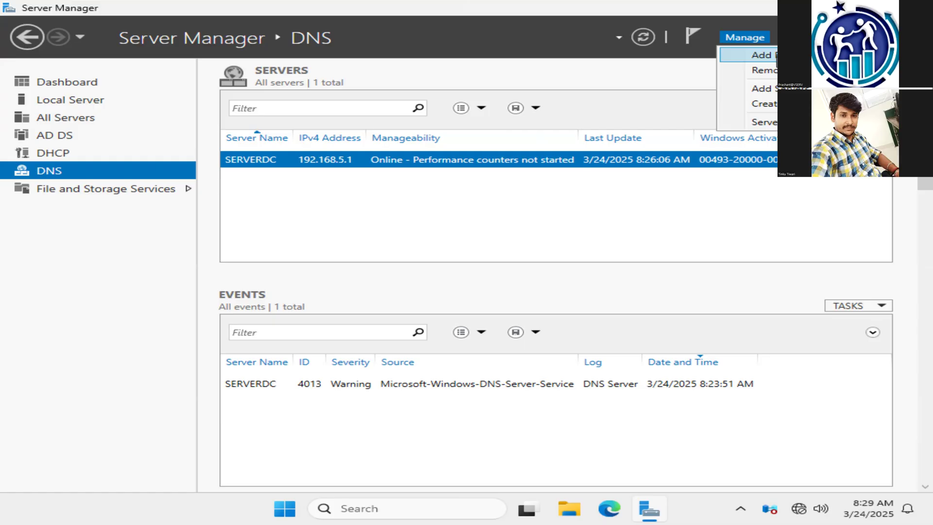
left_click(777, 59)
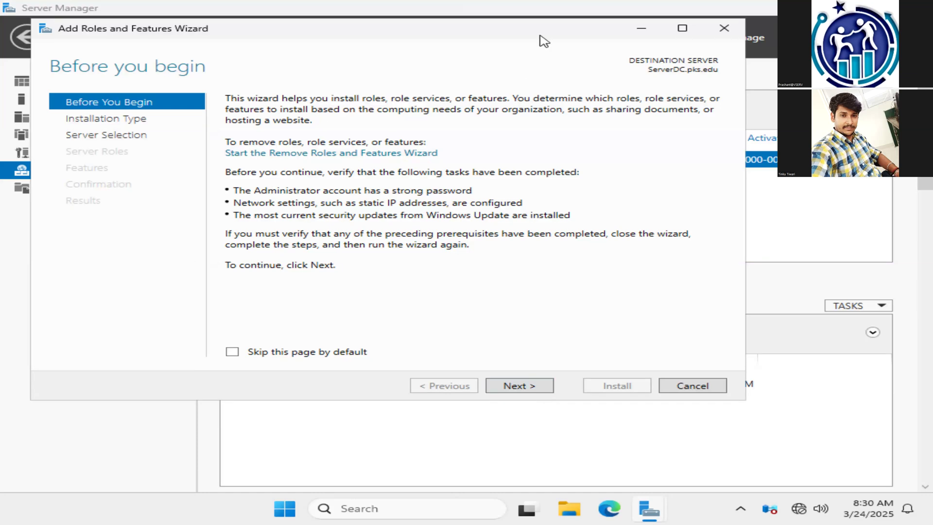
left_click_drag(540, 35, 584, 36)
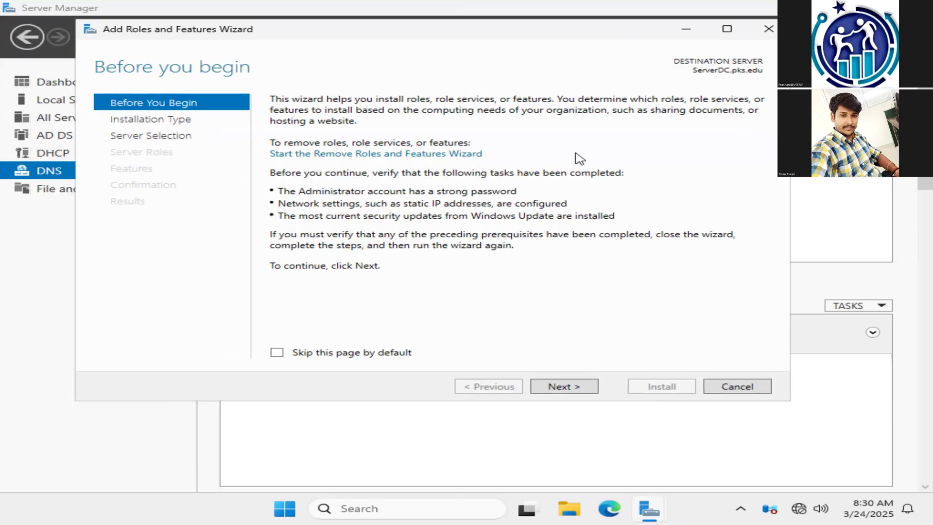
left_click(559, 386)
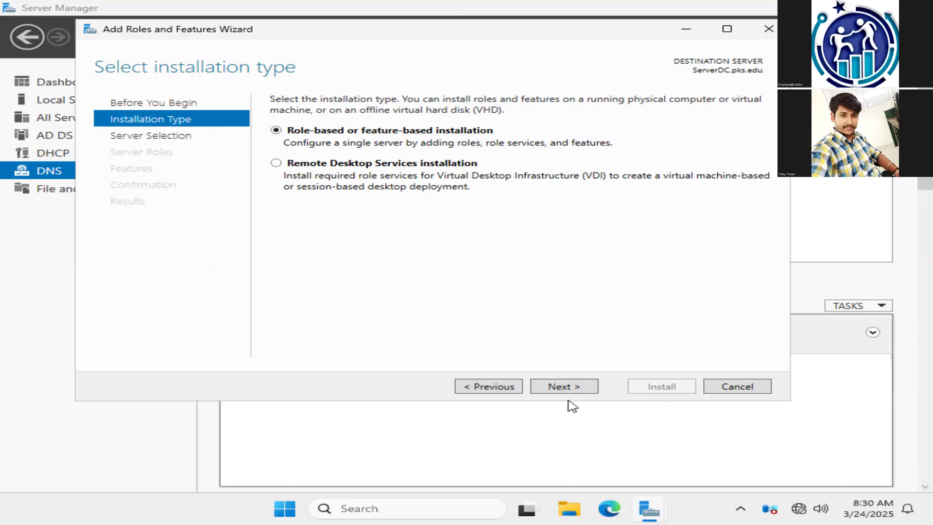
left_click(584, 391)
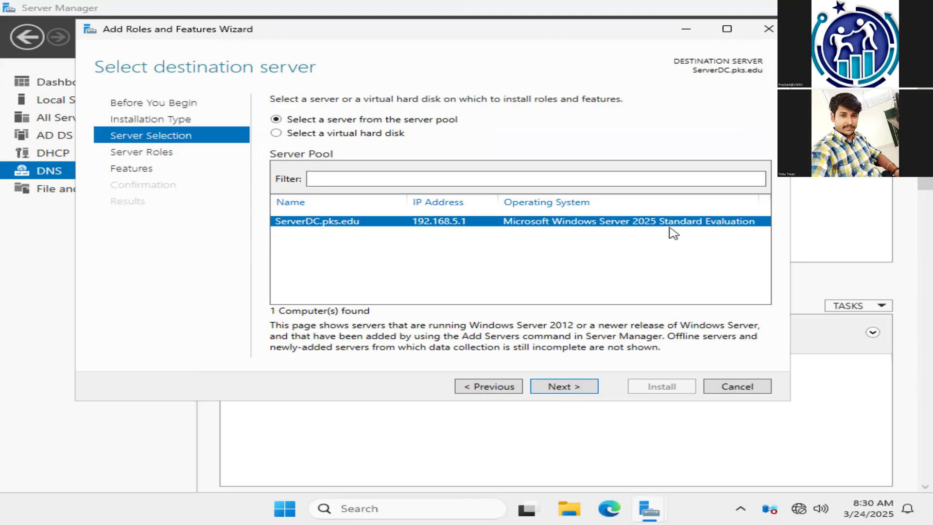
left_click(583, 389)
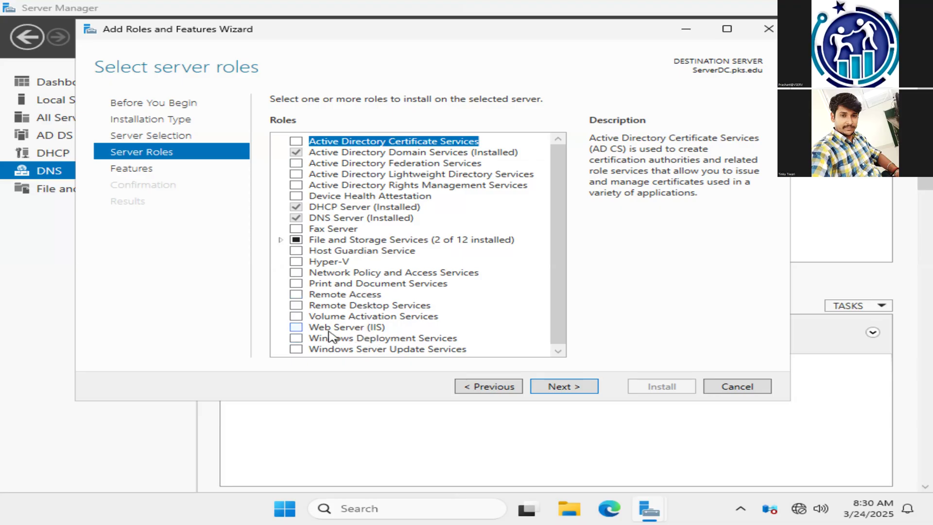
Step: Select the Web Server (IIS) role with its required management tools and keep the default features
left_click(297, 329)
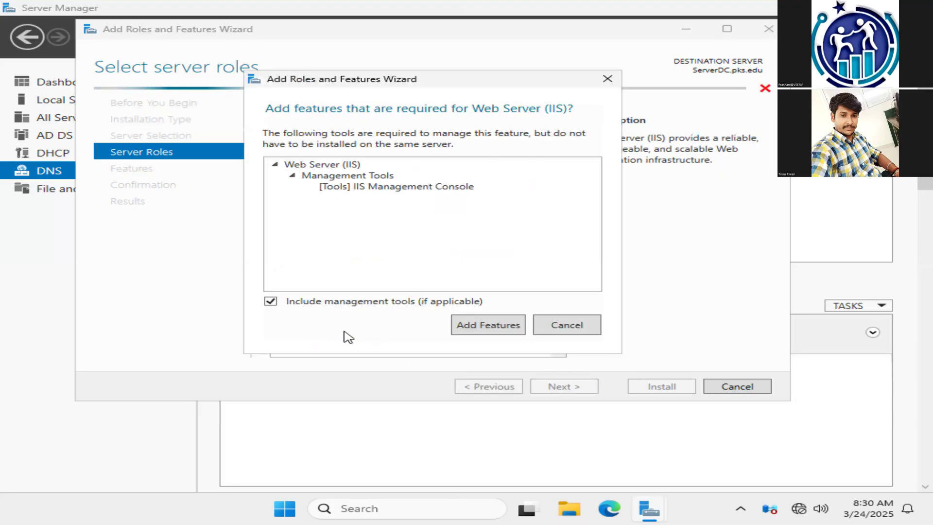
left_click(489, 327)
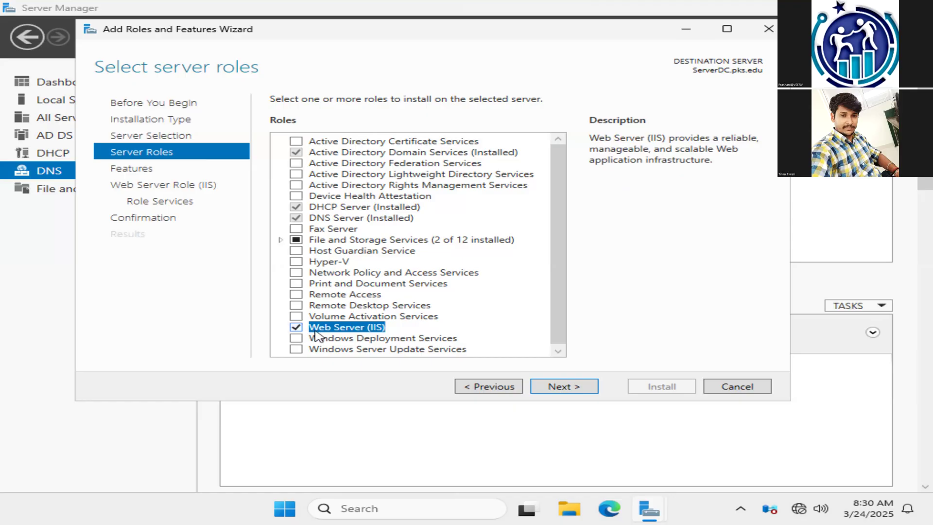
left_click(567, 394)
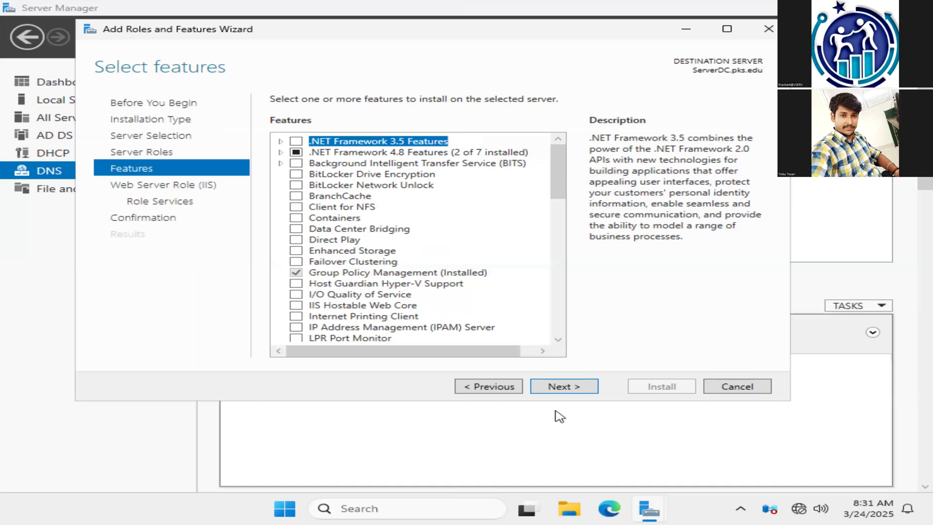
left_click(573, 392)
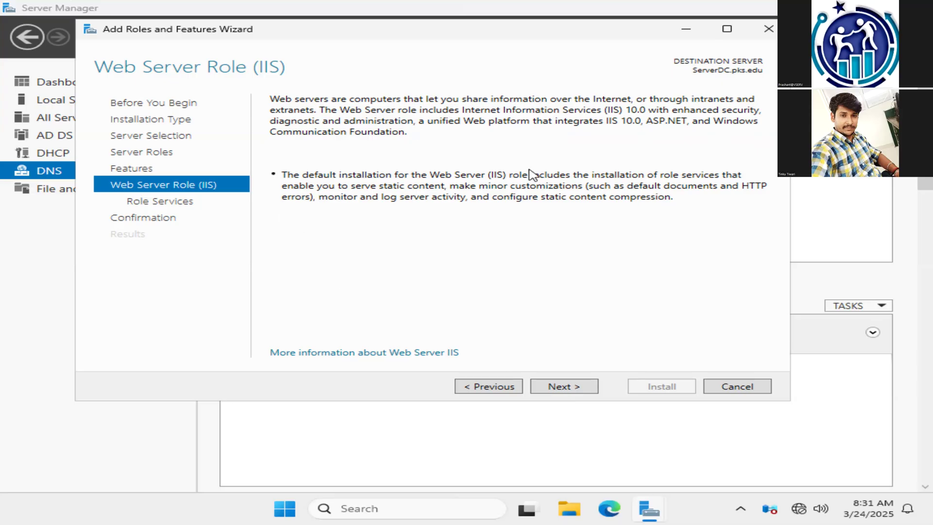
Step: Keep the default role services for Web Server (IIS), review the selections and install the role
left_click(578, 390)
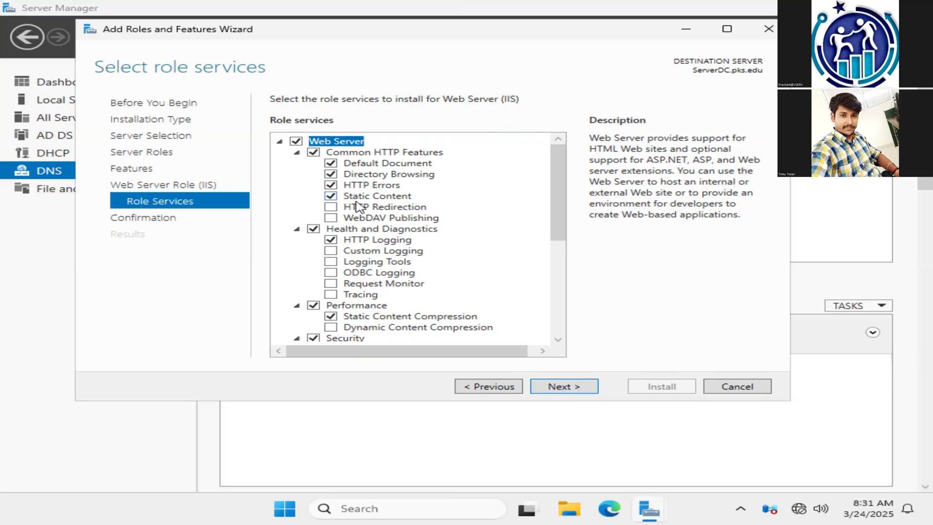
mouse_move(562, 225)
left_mouse_down()
mouse_move(558, 333)
mouse_move(577, 189)
mouse_move(552, 240)
left_mouse_up()
scroll(552, 278, "down", 1)
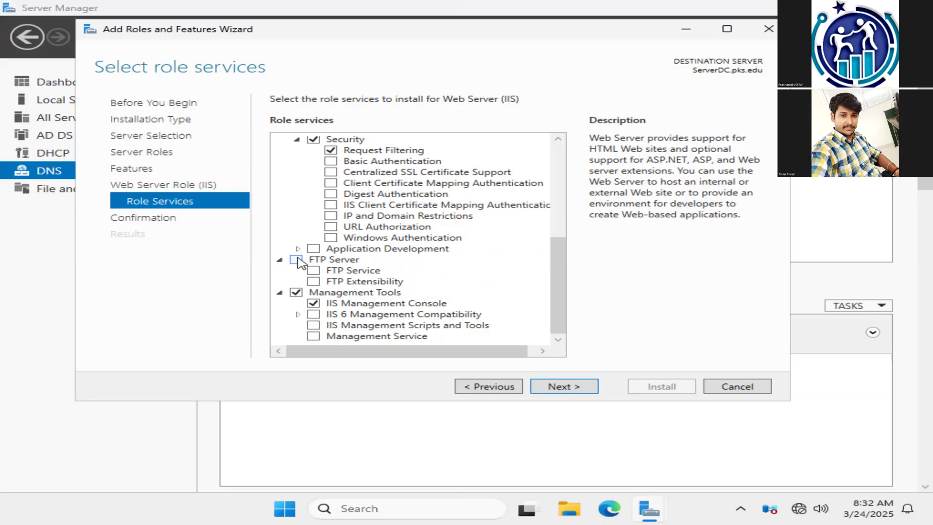
left_click(586, 390)
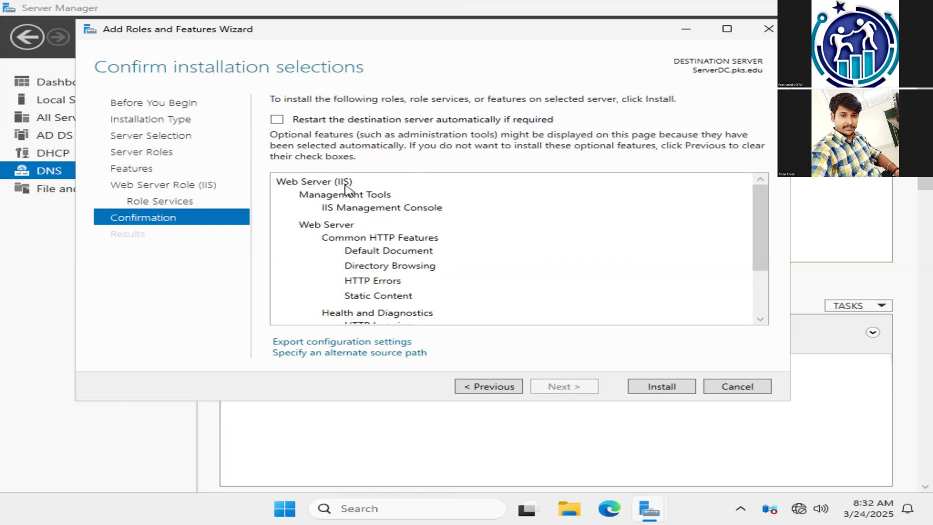
scroll(364, 248, "down", 2)
scroll(374, 261, "up", 2)
left_click(659, 387)
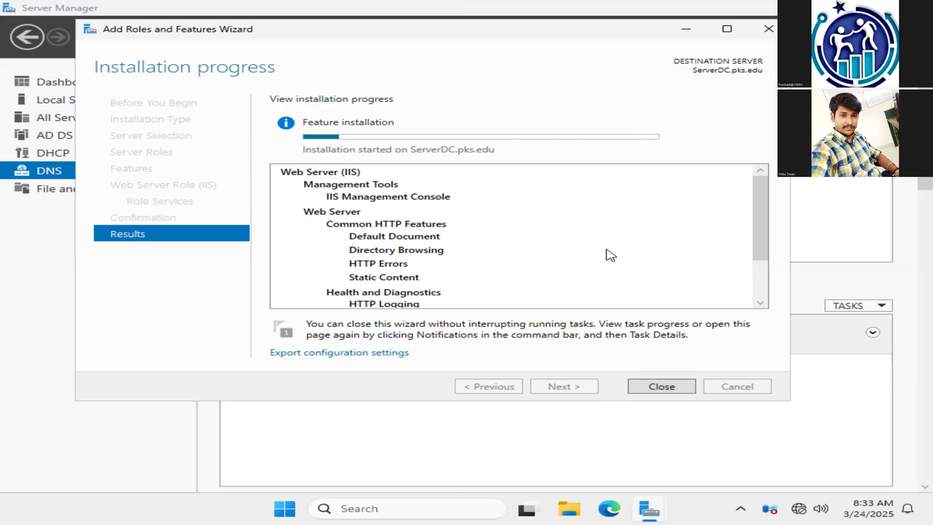
Step: Launch Notepad through the Run dialog and begin the page with an opening <html> tag on its own line
key("super+r")
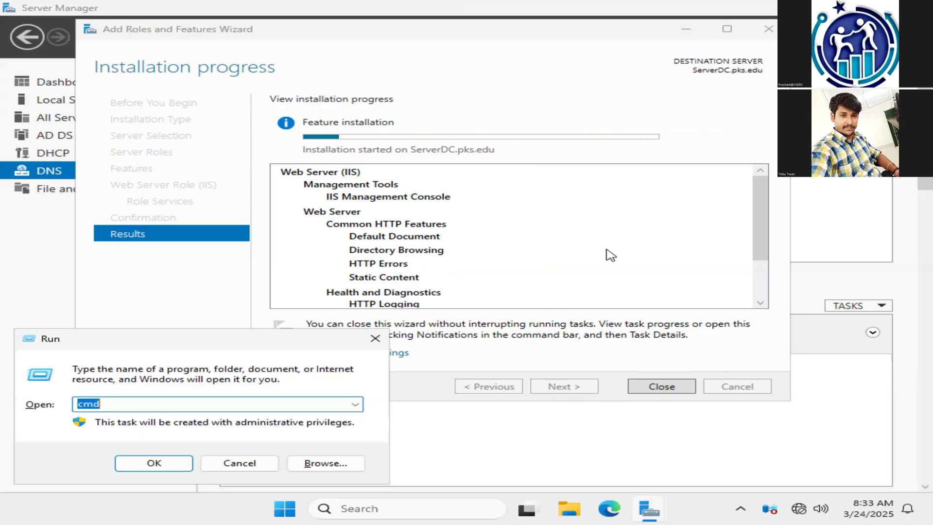
type("notepad")
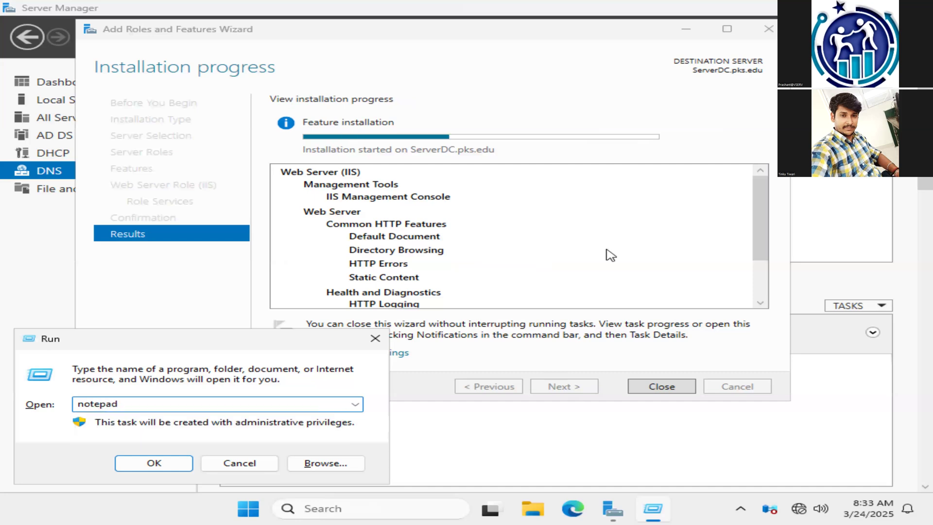
key("Return")
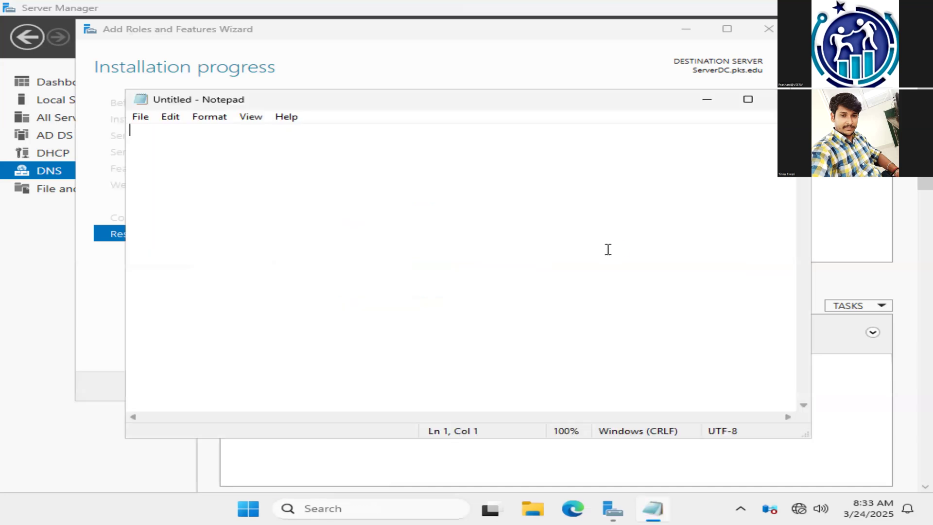
type("<html>")
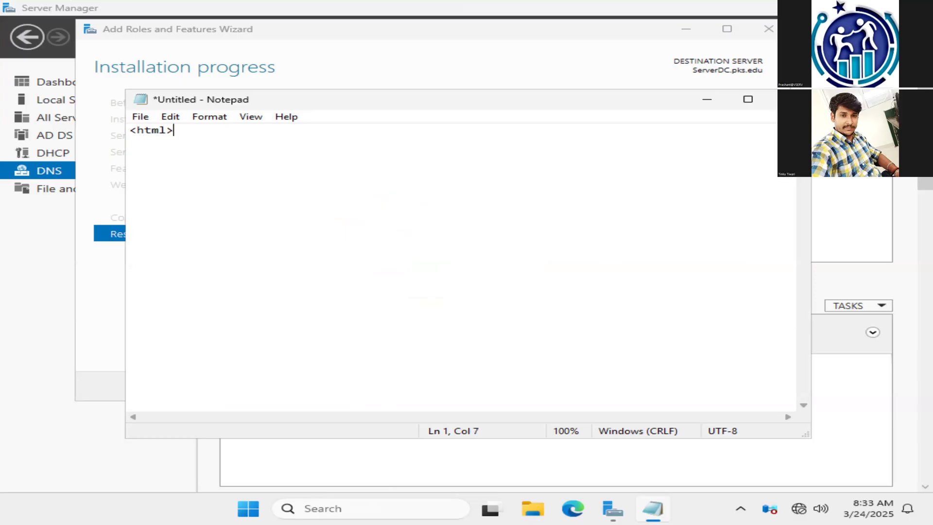
key("Return")
Step: Add a title element reading "This is my first website" on the second line
type("<title> This i")
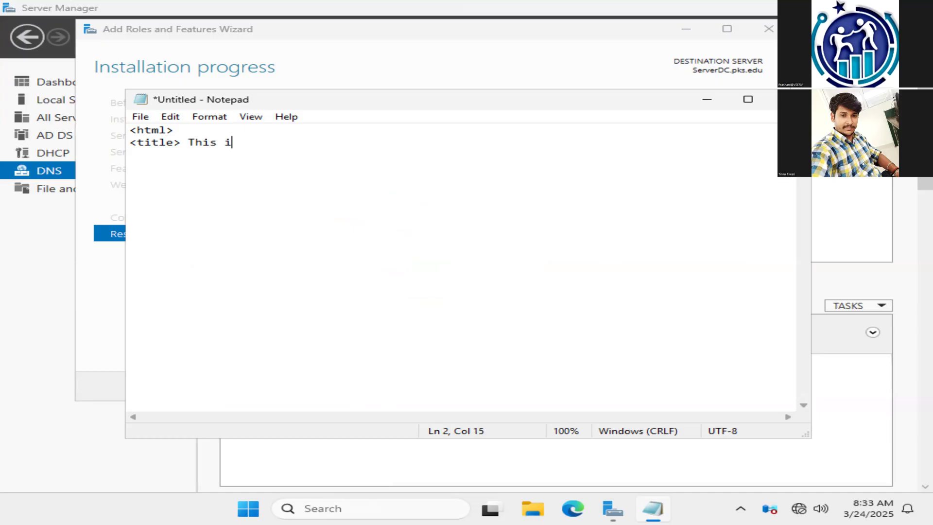
type("s my fireest")
key("BackSpace")
key("BackSpace")
key("BackSpace")
key("BackSpace")
key("BackSpace")
type("st website")
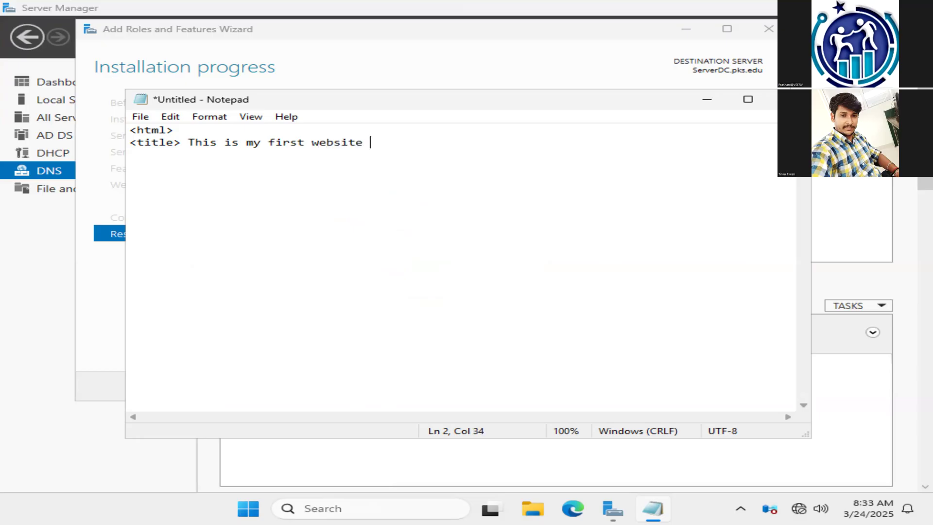
type(" <.")
key("BackSpace")
type("/title")
type(">")
key("Return")
Step: Open the body element and add an h1 heading containing the first person's full name
type("<body>")
key("Return")
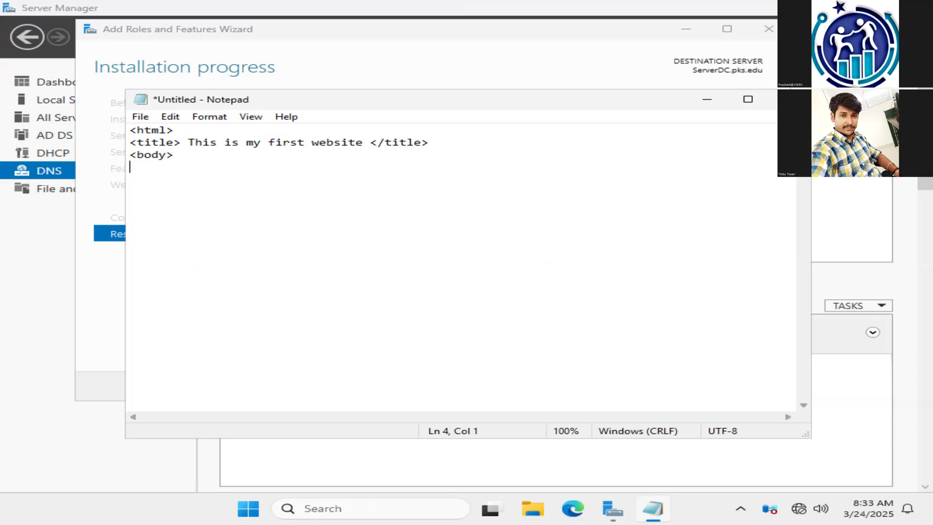
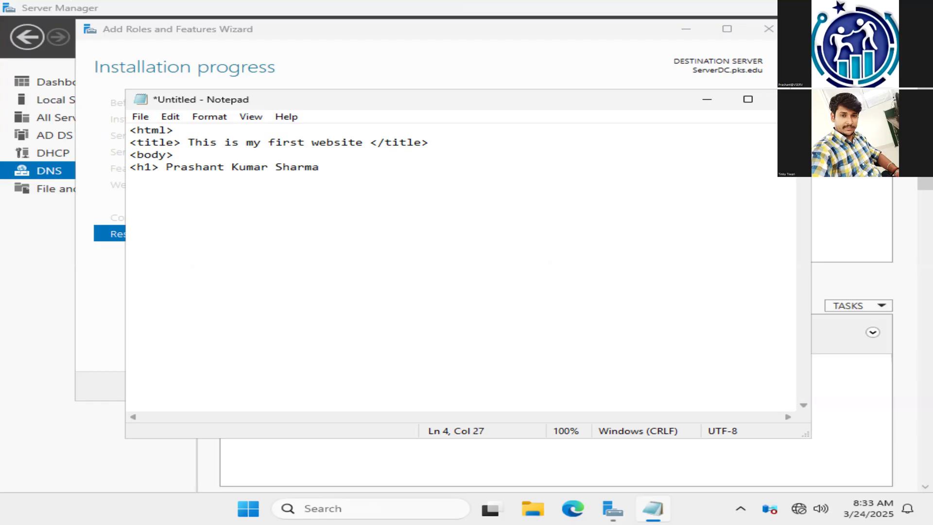
type(" </h1>")
key("Return")
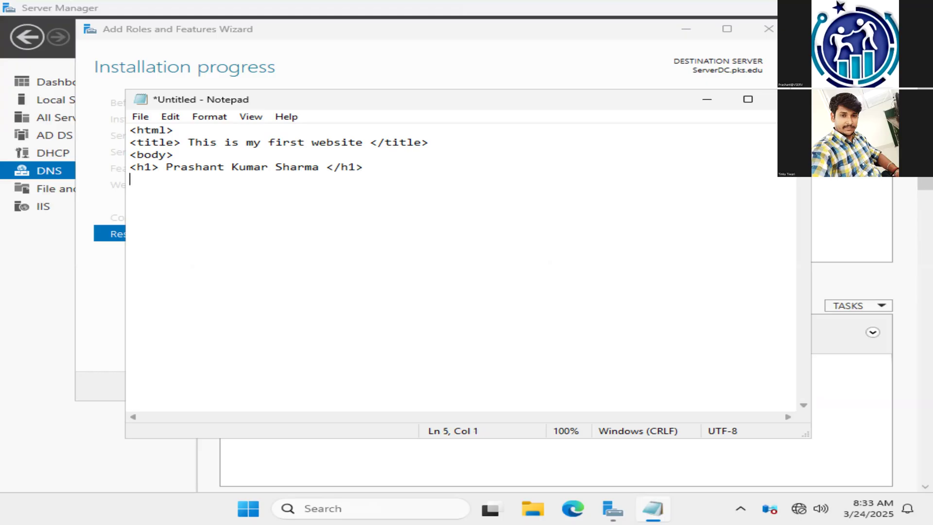
Step: Add an h2 heading containing the second person's full name below the h1 heading
type("<h2> Tn")
key("BackSpace")
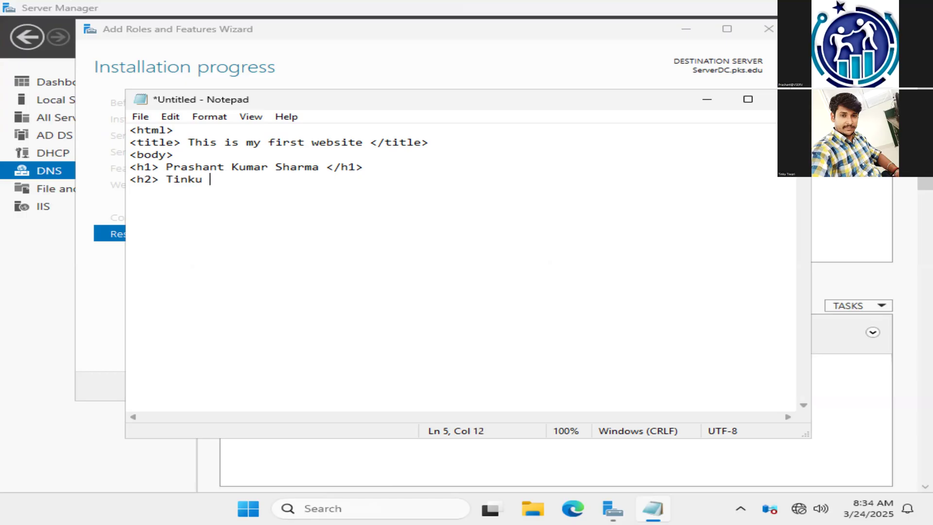
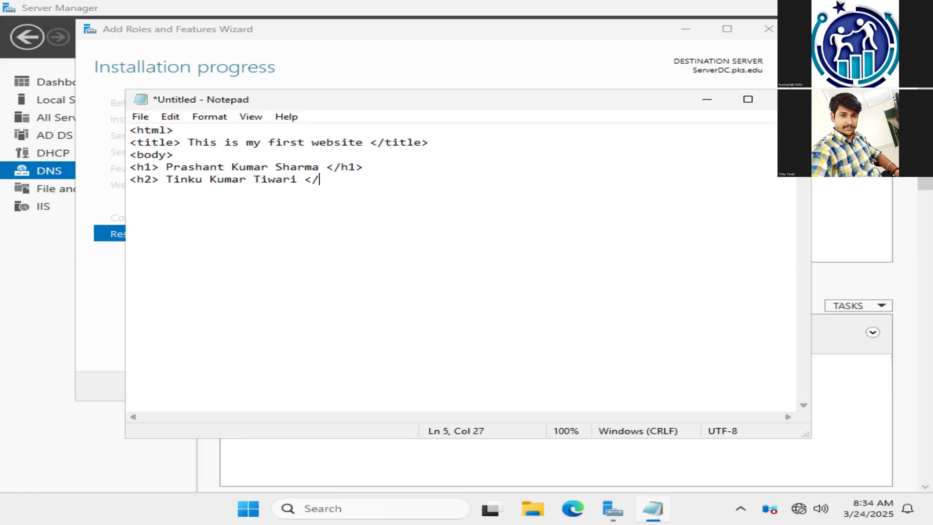
type("h2>")
key("Return")
Step: Close the body and html elements with </body> and </html> on separate lines
type("</body")
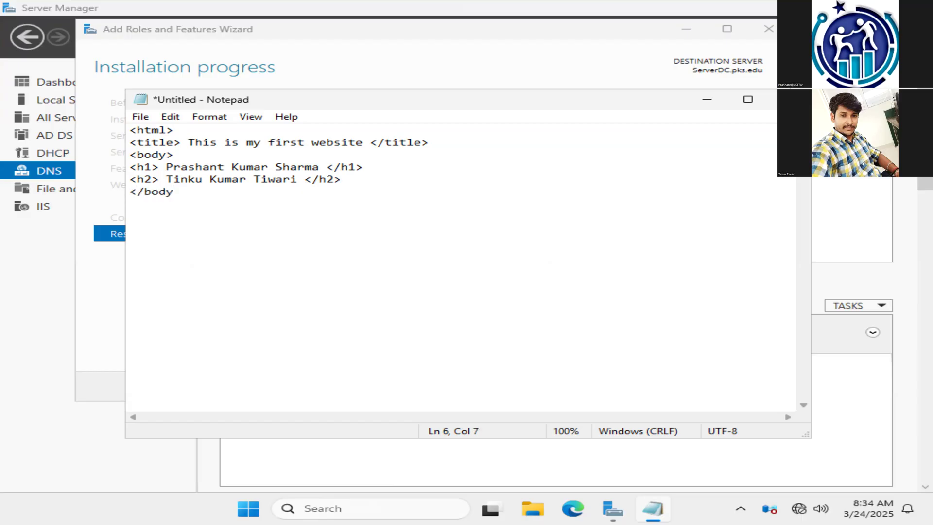
type(">")
key("Return")
type("</html>")
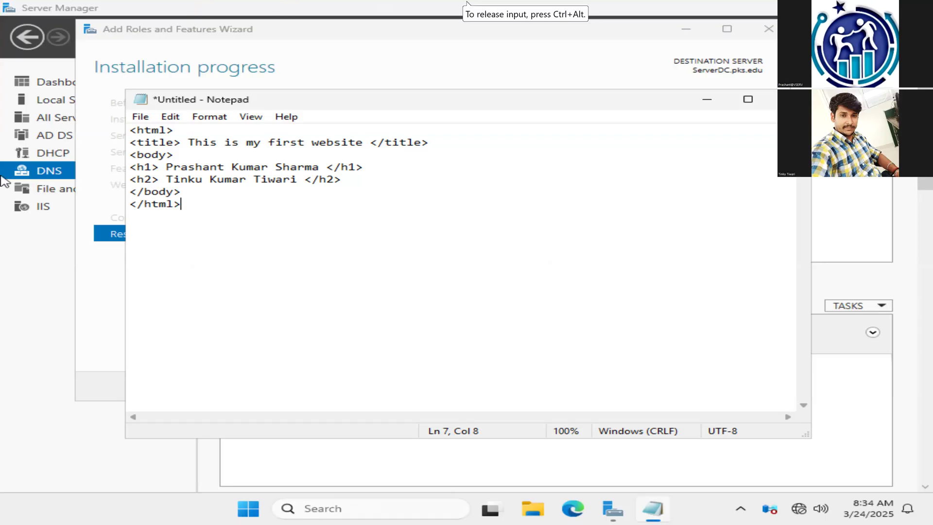
Step: Begin saving the page and set the file type to All Files
left_click(141, 117)
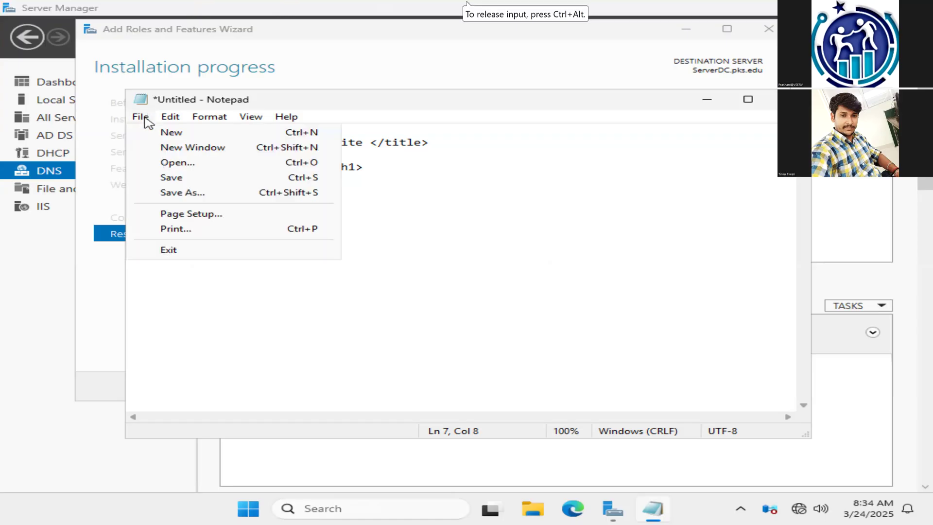
left_click(195, 182)
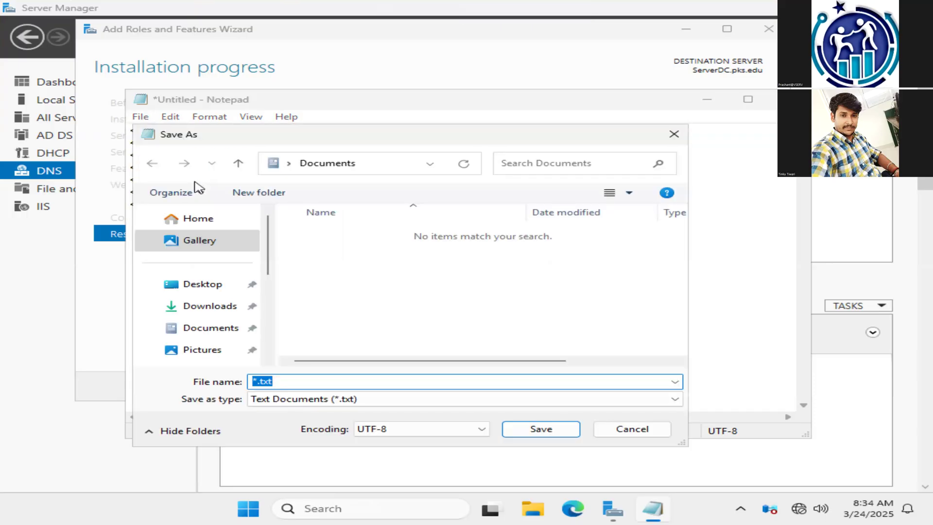
left_click(341, 407)
left_click(274, 422)
Step: Save the page to the Desktop as "firstpage.html" with the All Files type
left_click(276, 381)
type("\"")
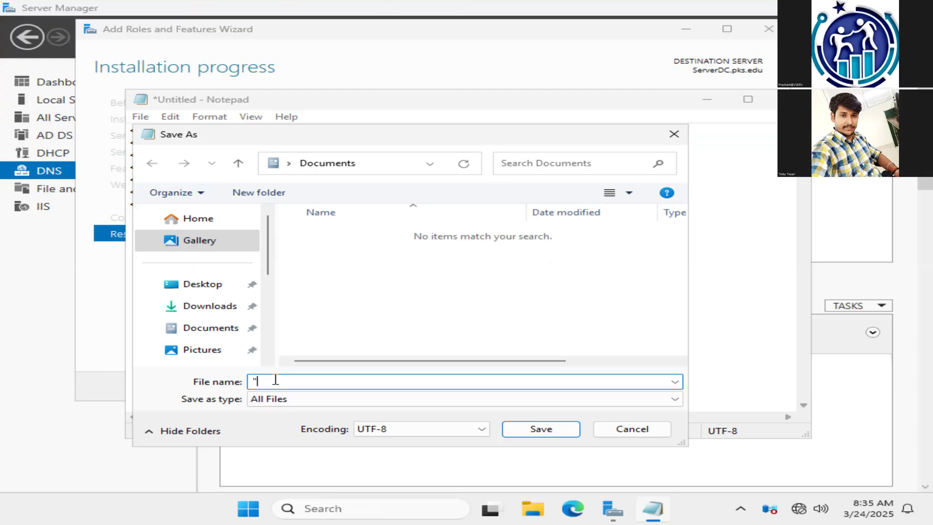
type("firstpage.html\"")
left_click(214, 291)
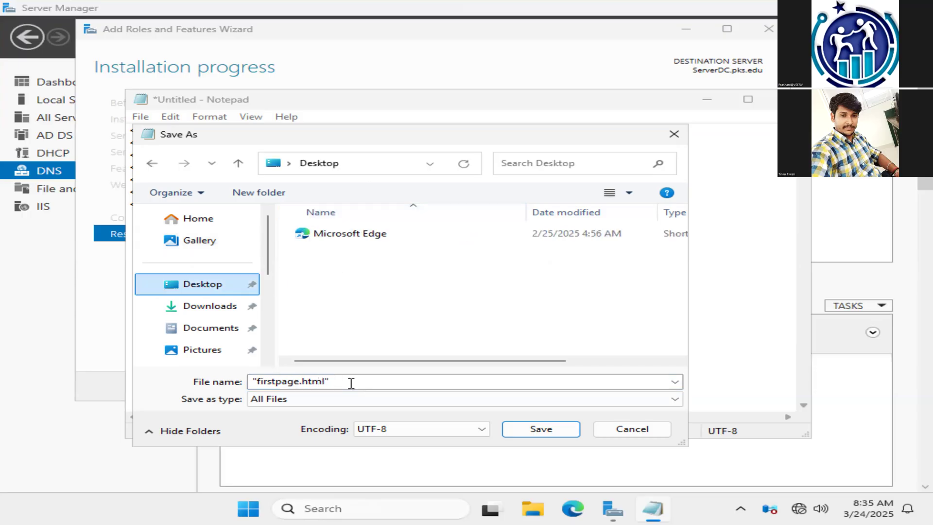
left_click(553, 430)
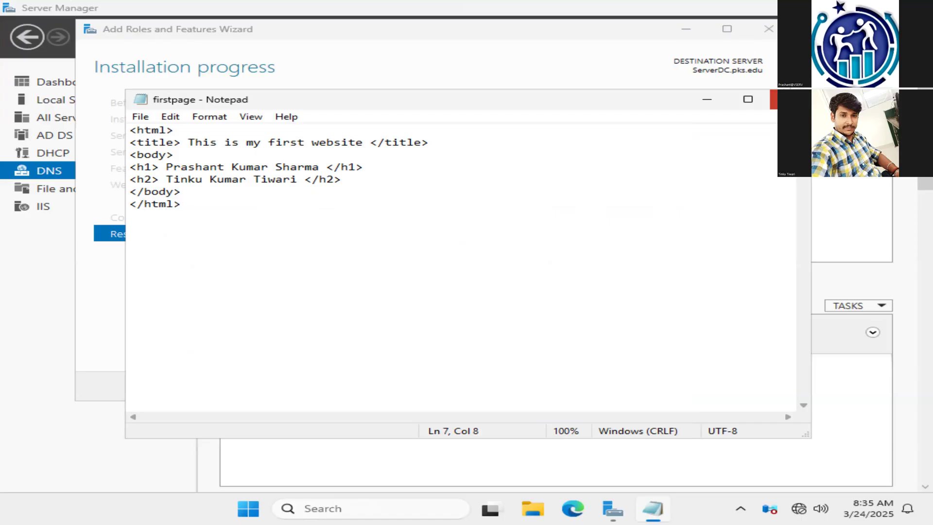
Step: Close the text editor and the finished Add Roles and Features Wizard, and minimize Server Manager to reach the desktop
left_click(789, 99)
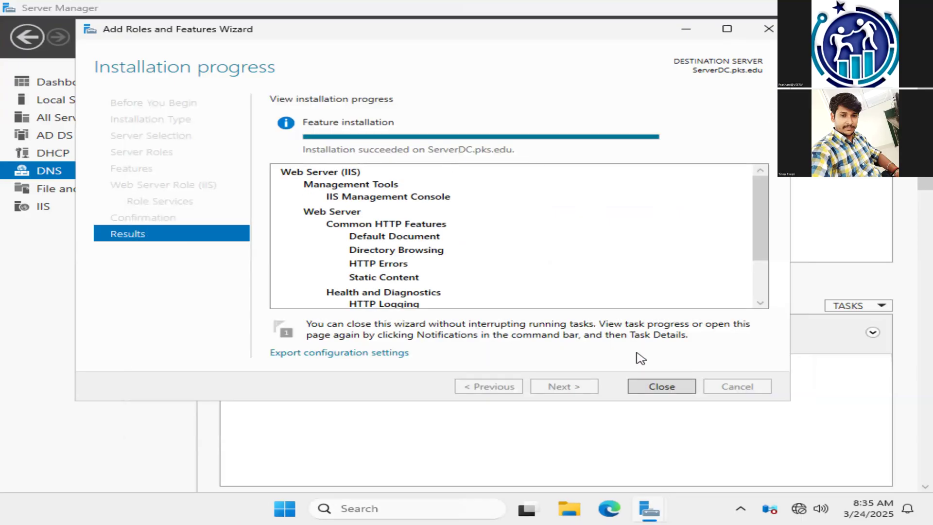
left_click(677, 387)
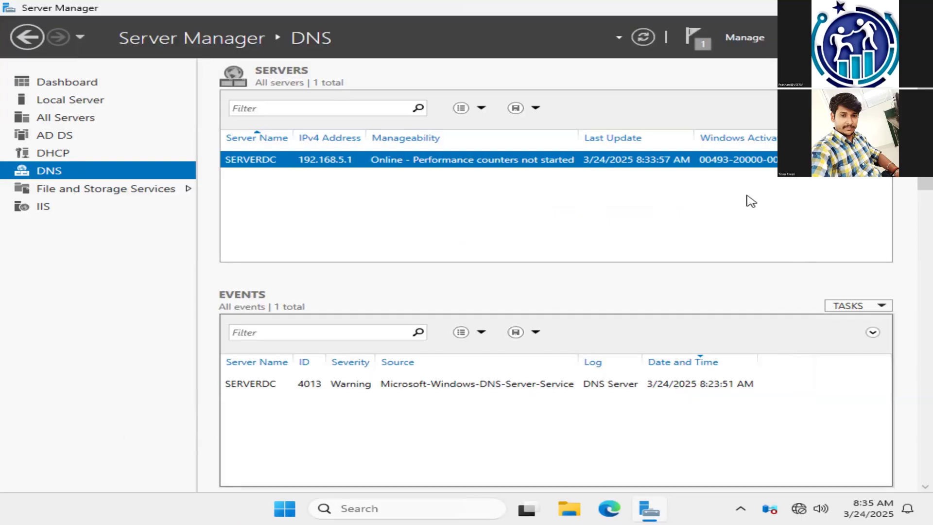
left_click(828, 7)
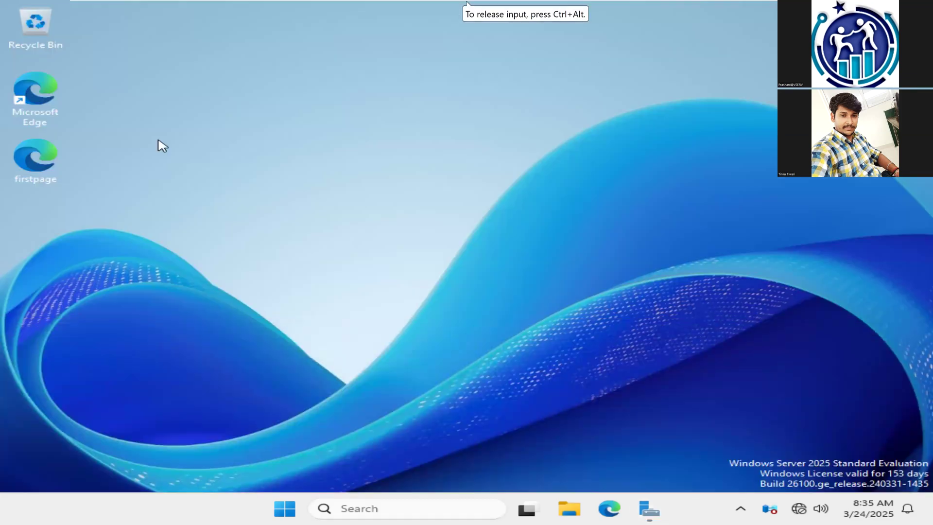
Step: Preview the desktop's firstpage file in Microsoft Edge, completing the first-run setup without signing in, and close all browser tabs
double_click(48, 183)
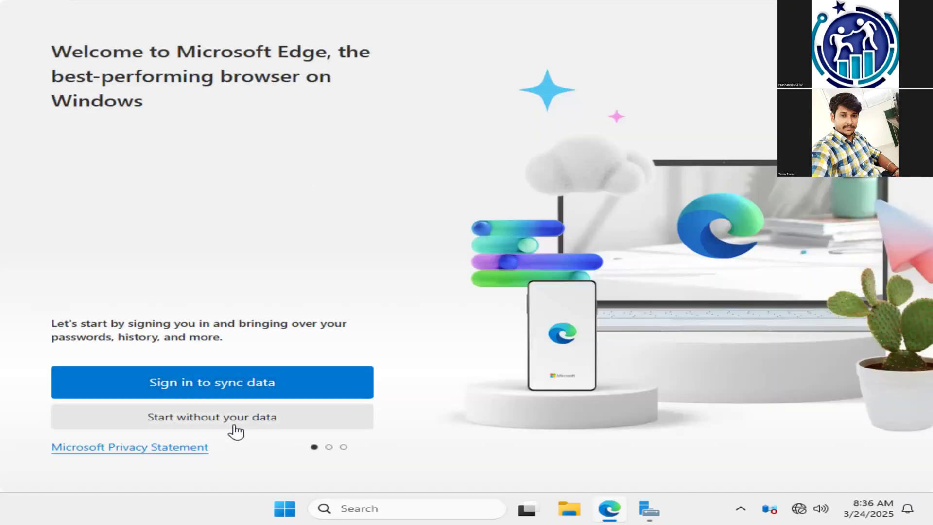
left_click(235, 425)
left_click(169, 424)
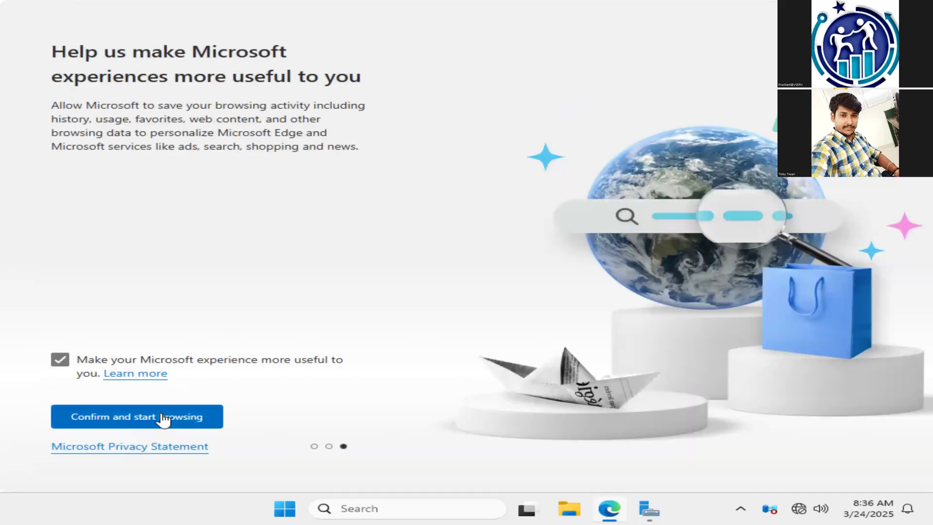
left_click(164, 420)
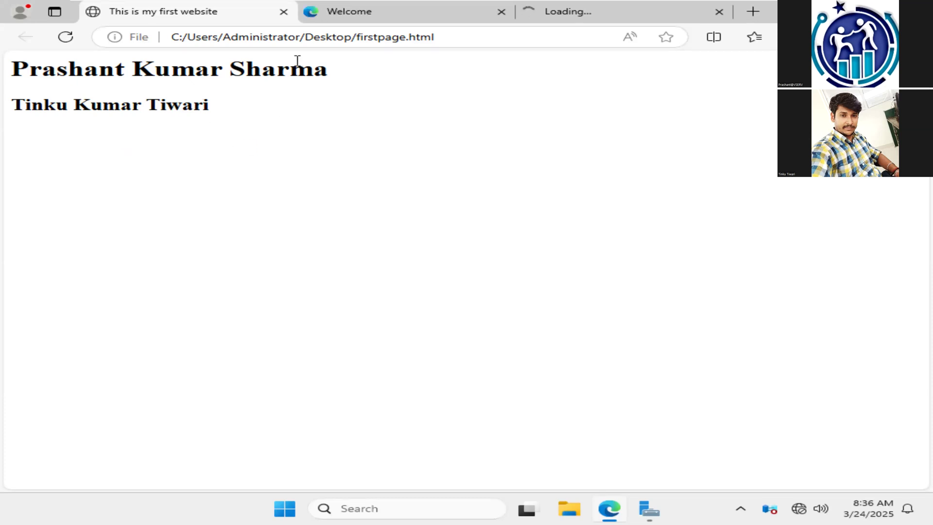
left_click(284, 12)
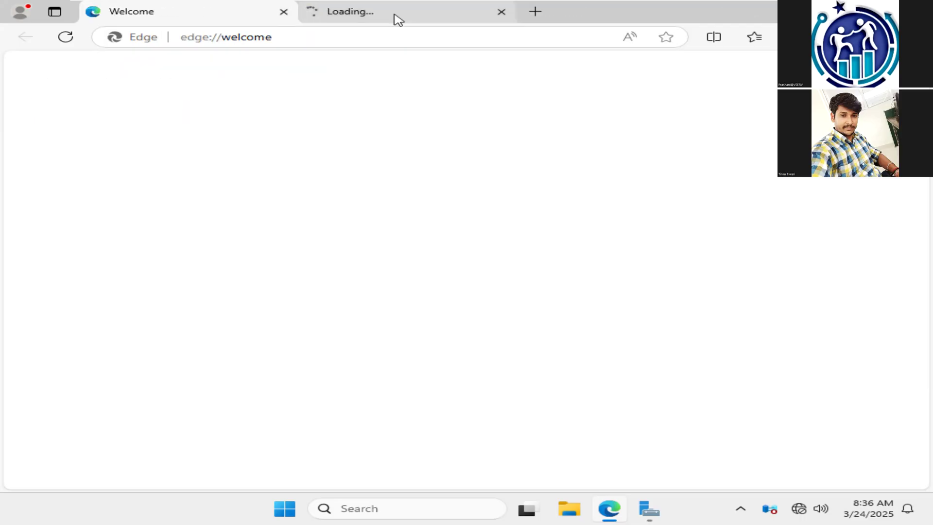
left_click(285, 12)
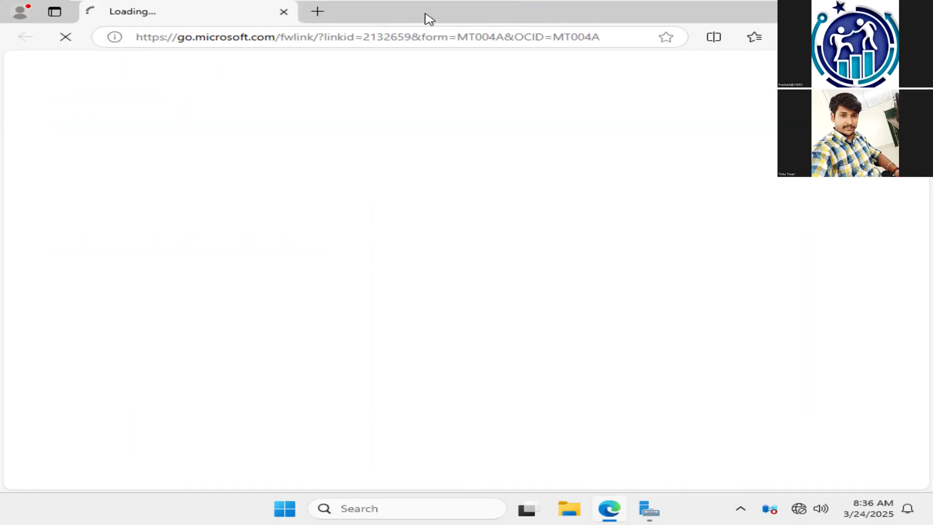
left_click(284, 13)
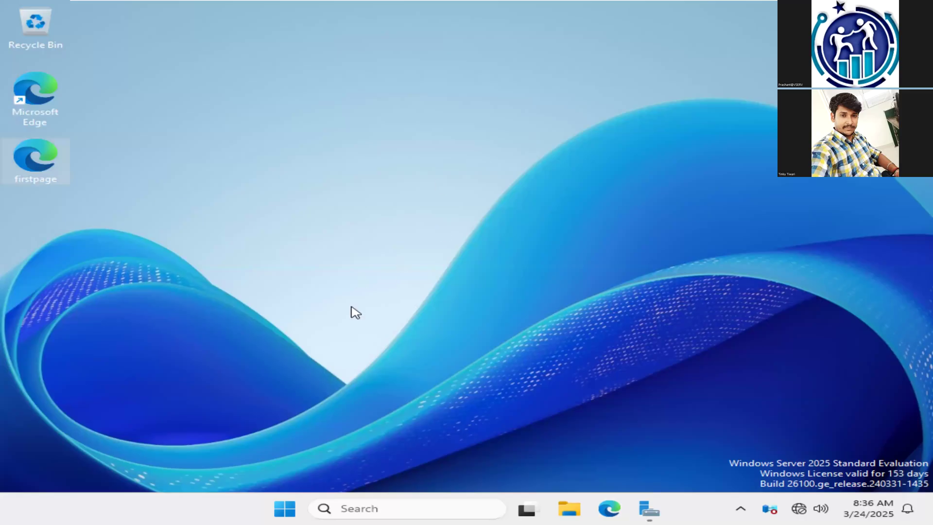
Step: Open Local Disk (C:) in File Explorer, select the inetpub folder and maximize the window
left_click(569, 509)
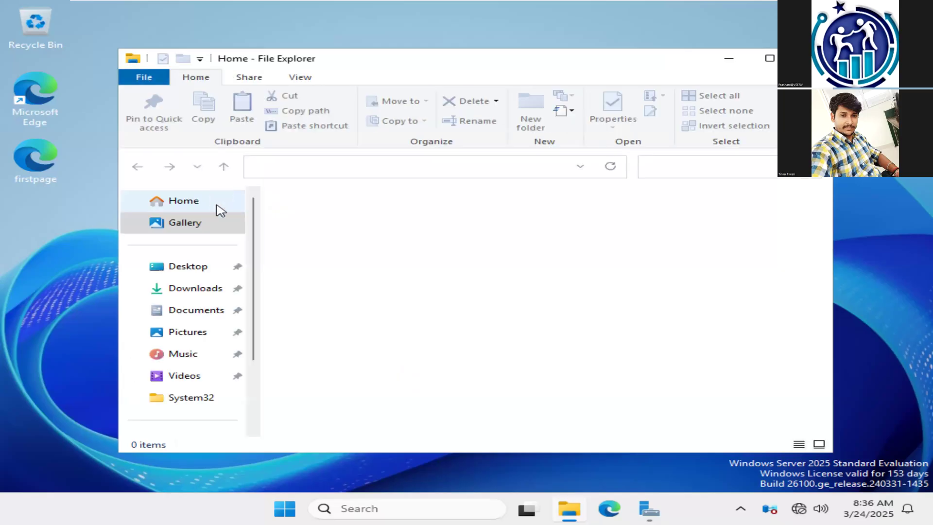
scroll(258, 388, "down", 2)
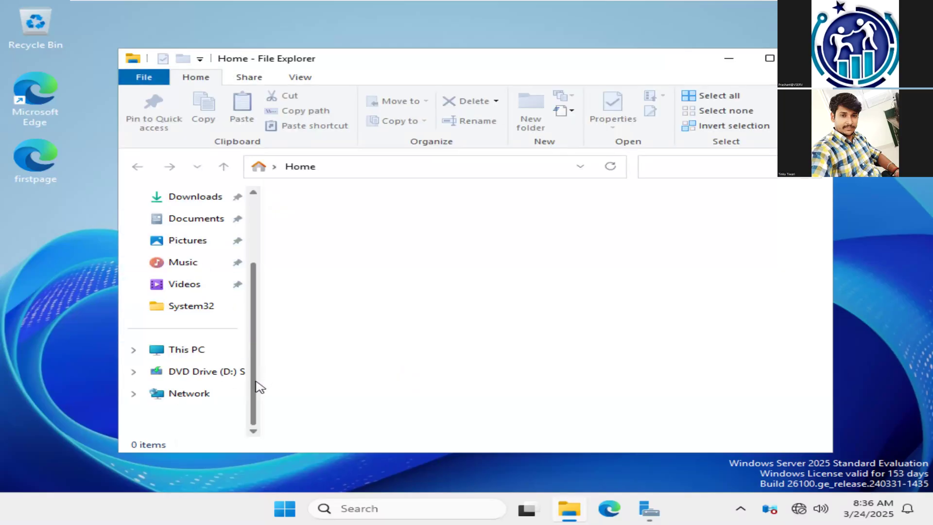
left_click(195, 358)
left_click(411, 233)
double_click(412, 232)
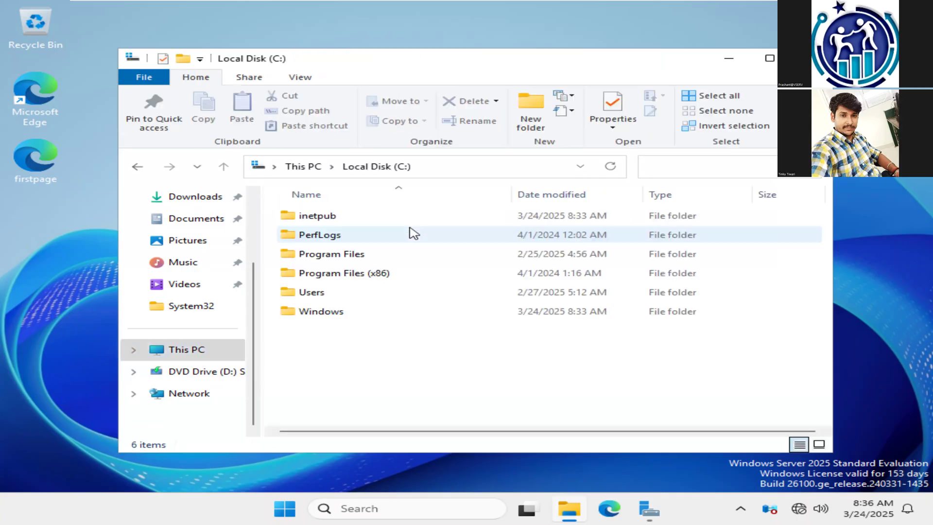
left_click(322, 219)
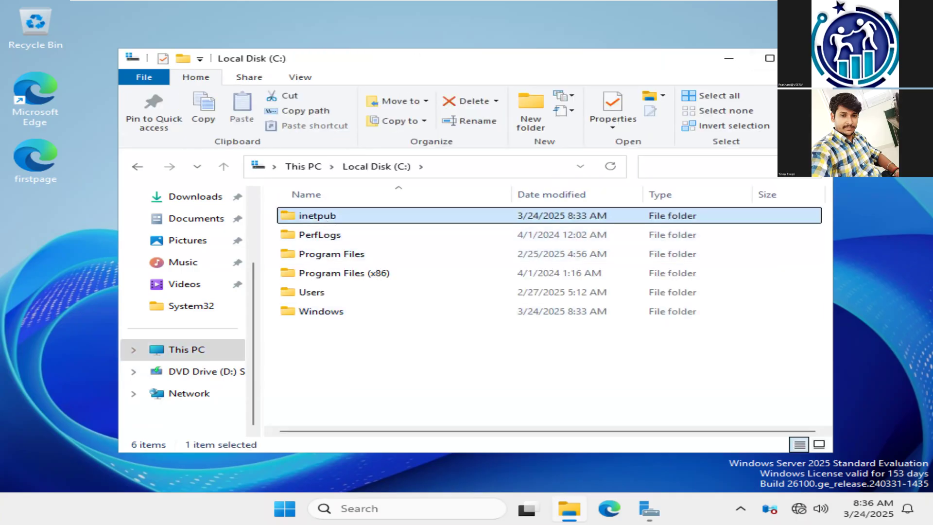
left_click(772, 59)
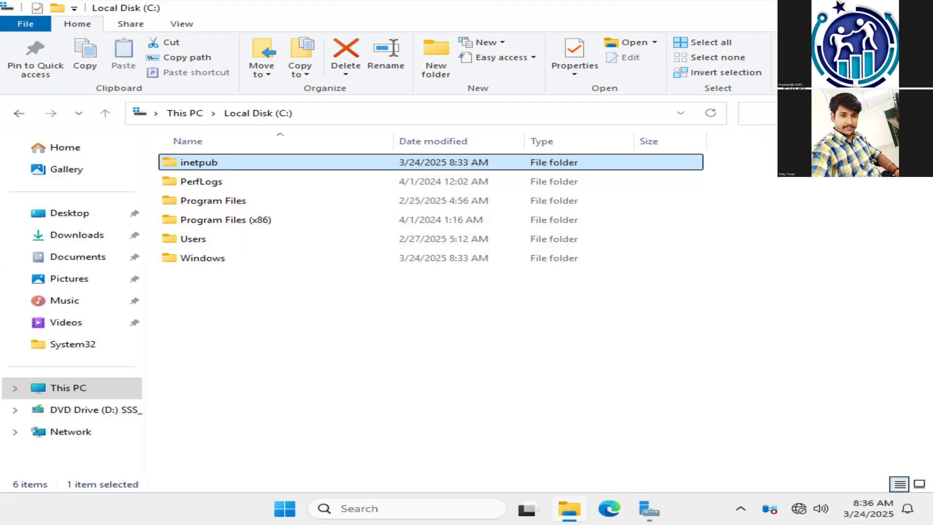
Step: Copy the firstpage file from the desktop
key("super+d")
right_click(44, 183)
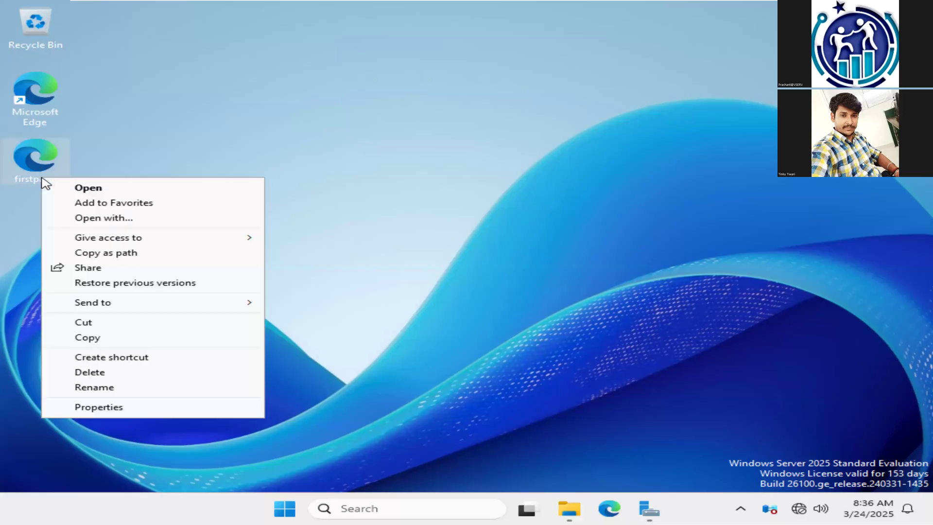
left_click(98, 341)
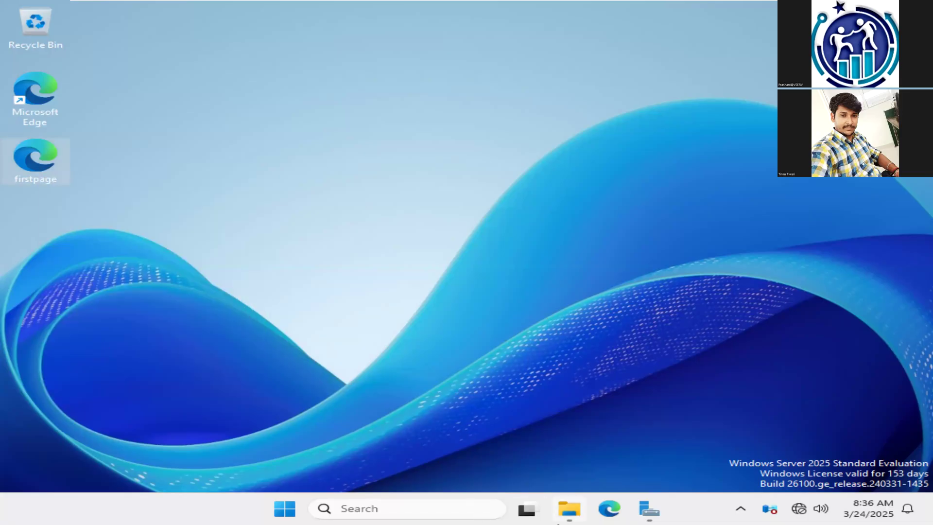
Step: Open the C:\inetpub\wwwroot folder and delete both iisstart files
left_click(564, 515)
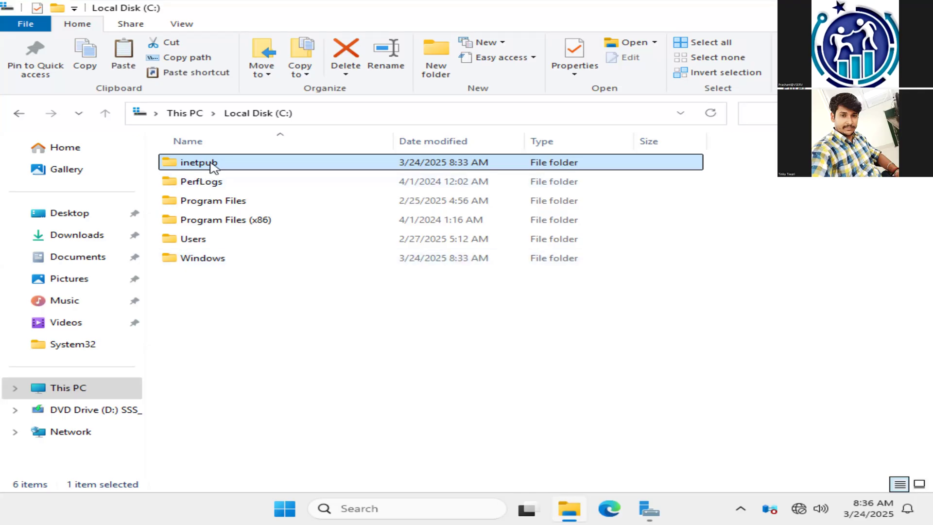
double_click(212, 167)
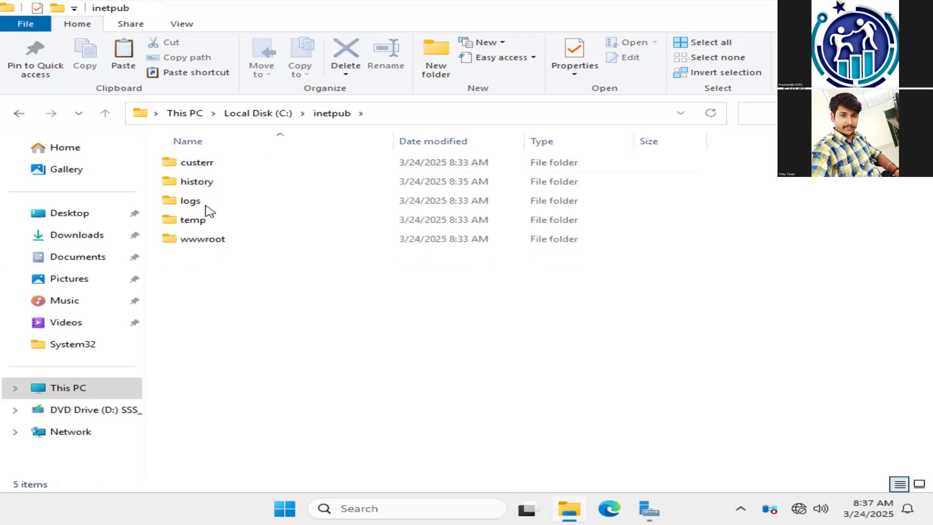
double_click(202, 241)
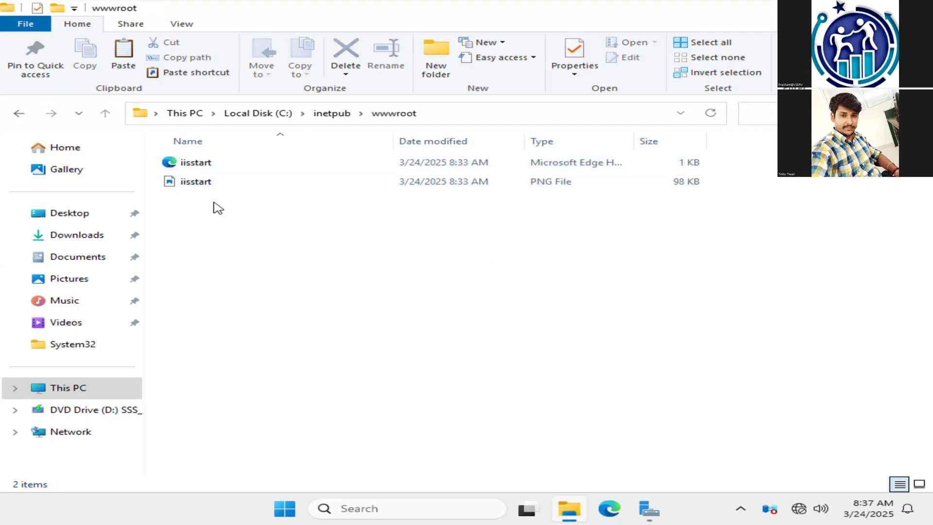
left_click_drag(220, 246, 186, 148)
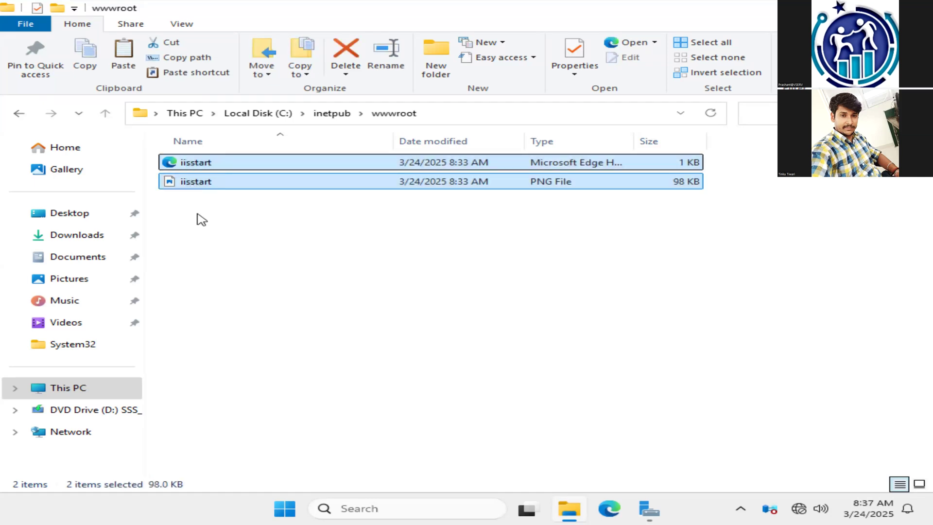
key("Delete")
Step: Create a folder named website in wwwroot and paste the copied firstpage file into it
right_click(292, 233)
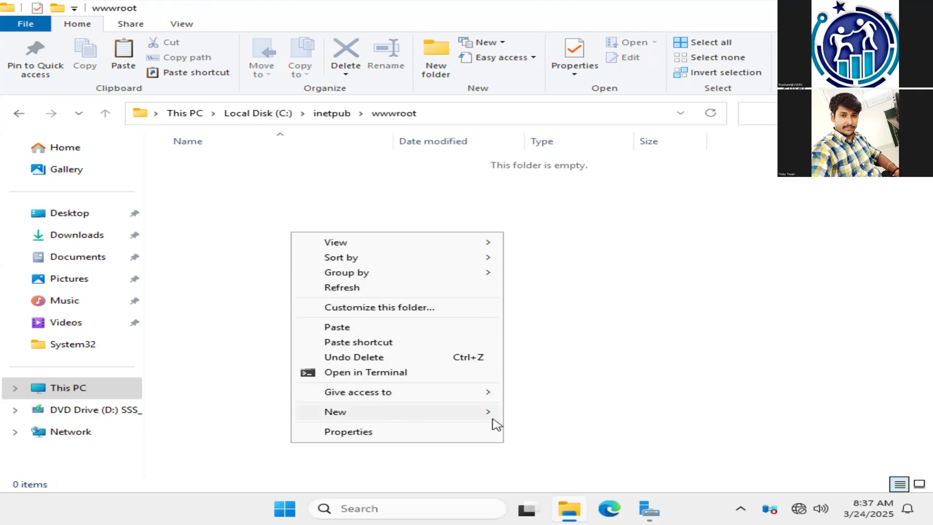
left_click(515, 417)
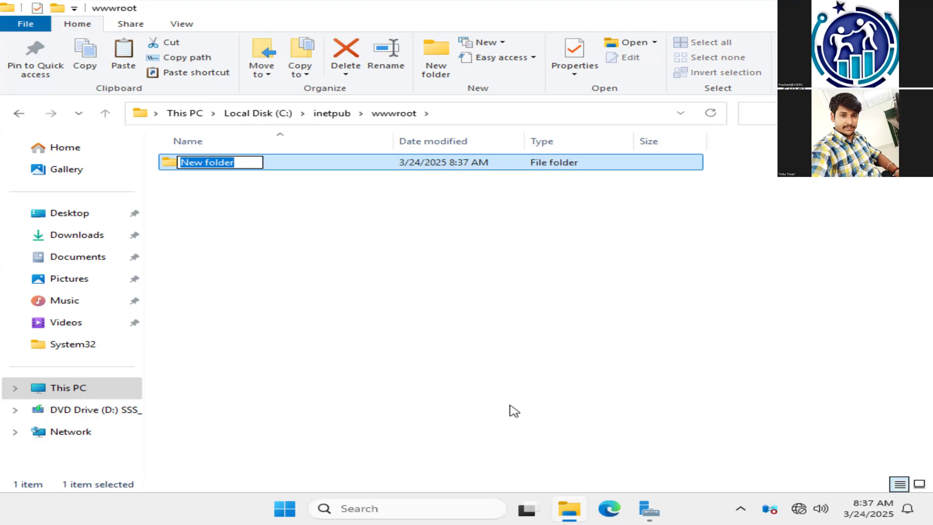
type("website")
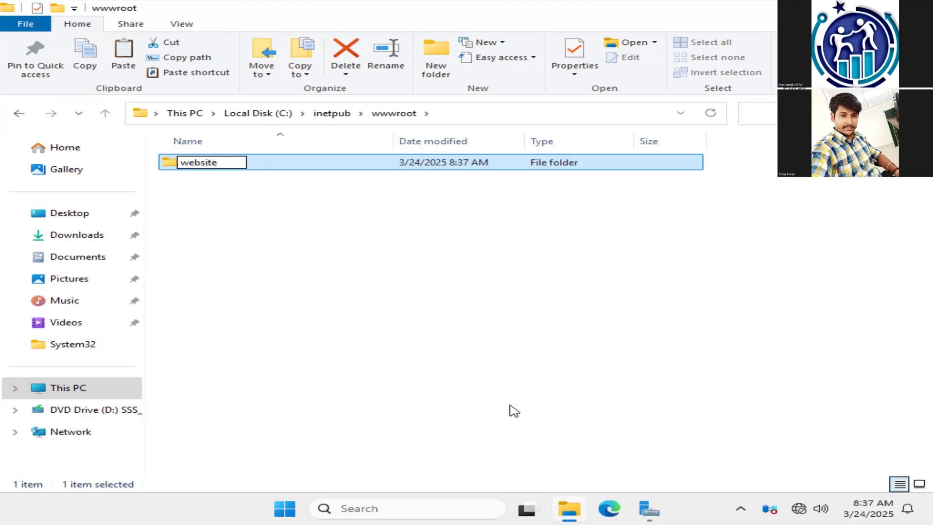
key("Return")
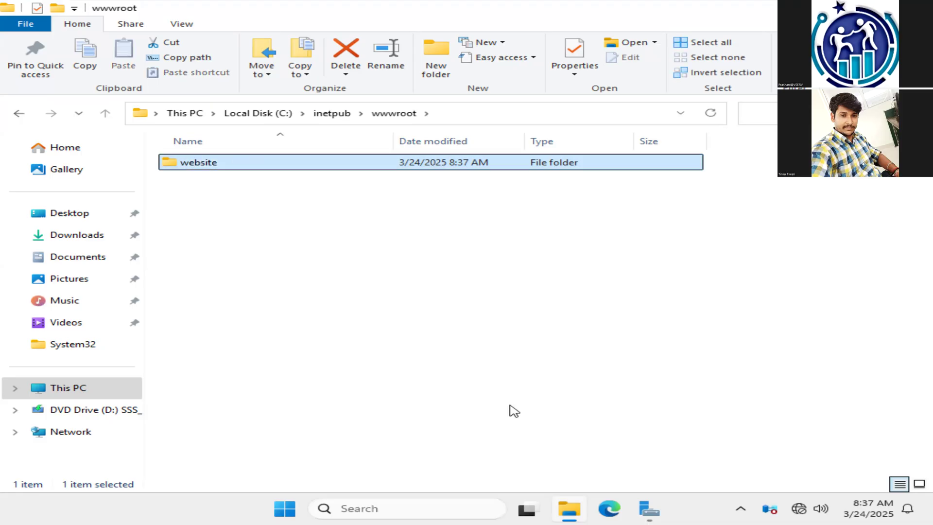
key("Return")
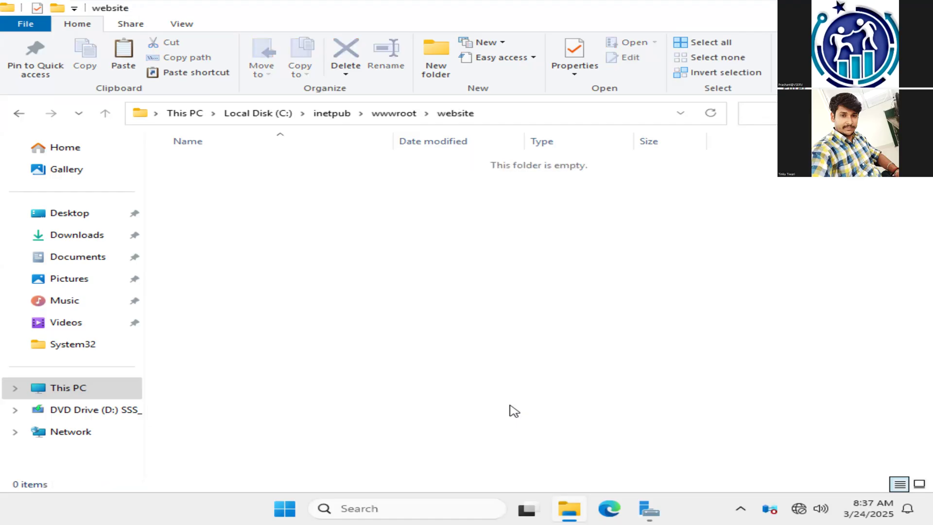
key("ctrl+v")
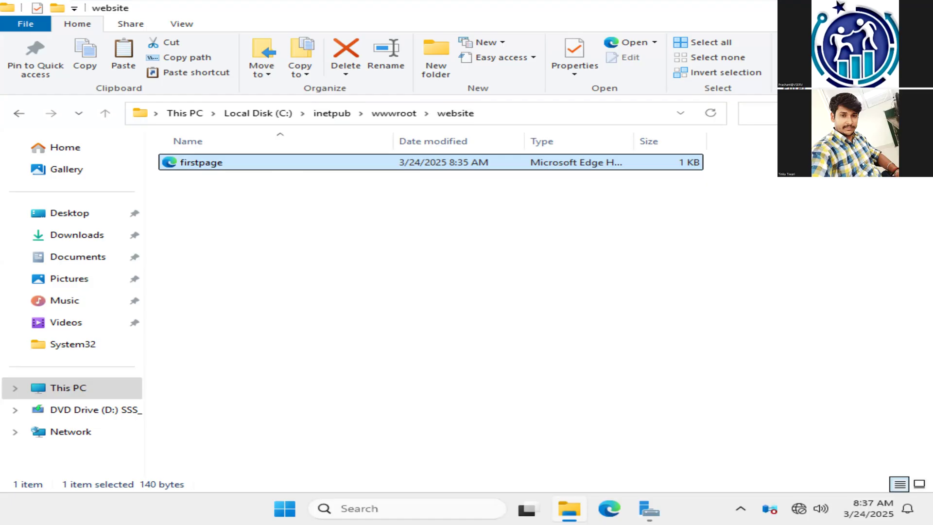
Step: Close File Explorer and delete the original firstpage file from the desktop
left_click(918, 8)
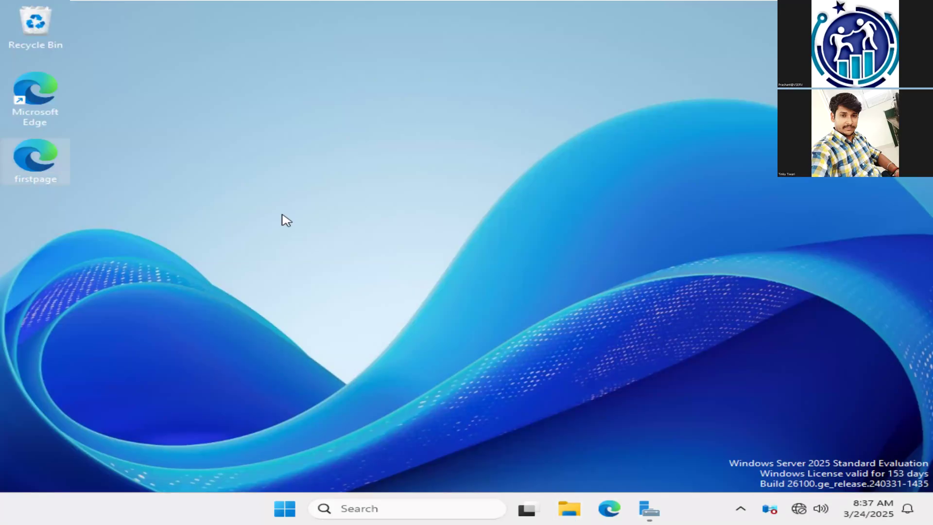
key("Delete")
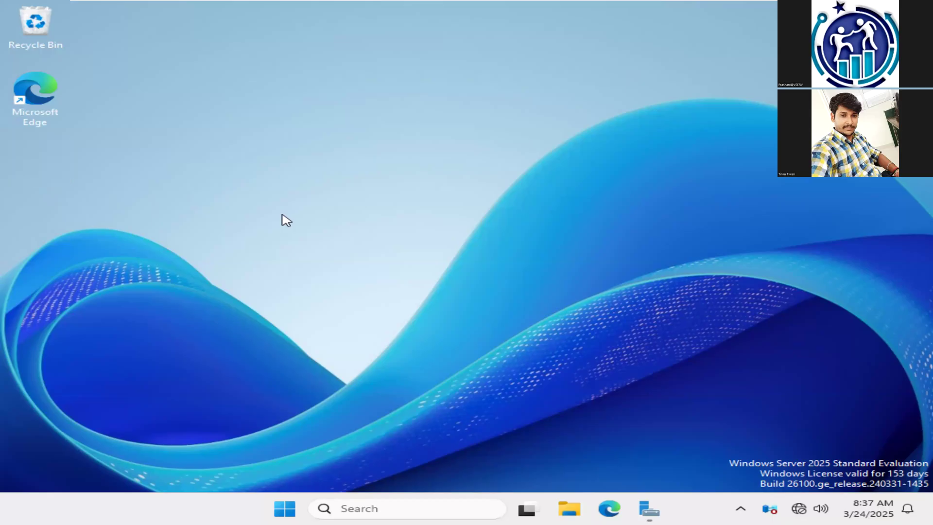
right_click(272, 151)
left_click(329, 191)
Step: Return to Server Manager, show the IIS role and launch Internet Information Services (IIS) Manager
left_click(649, 509)
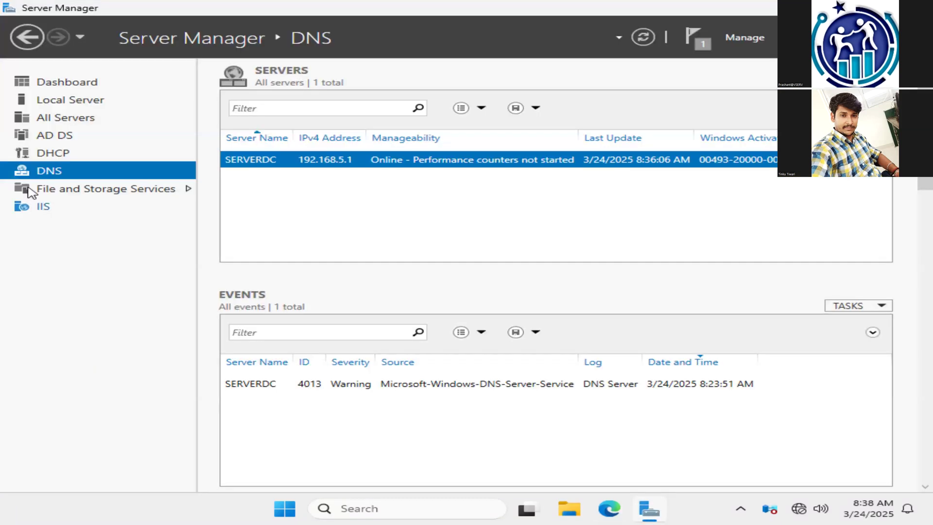
left_click(46, 207)
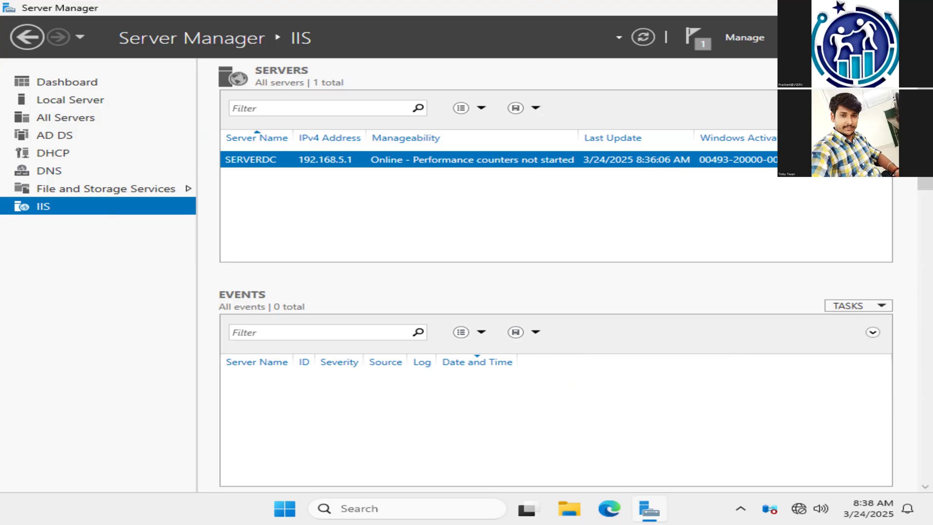
left_click(801, 37)
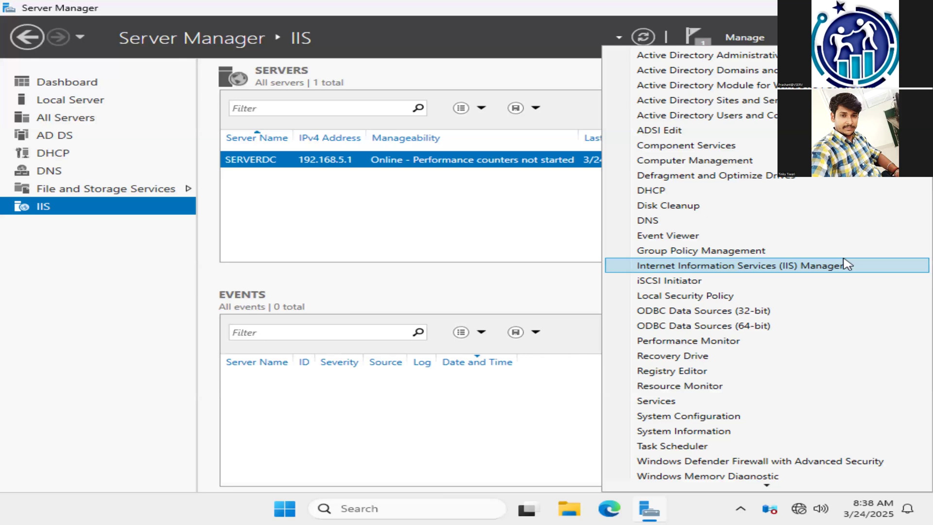
left_click(841, 265)
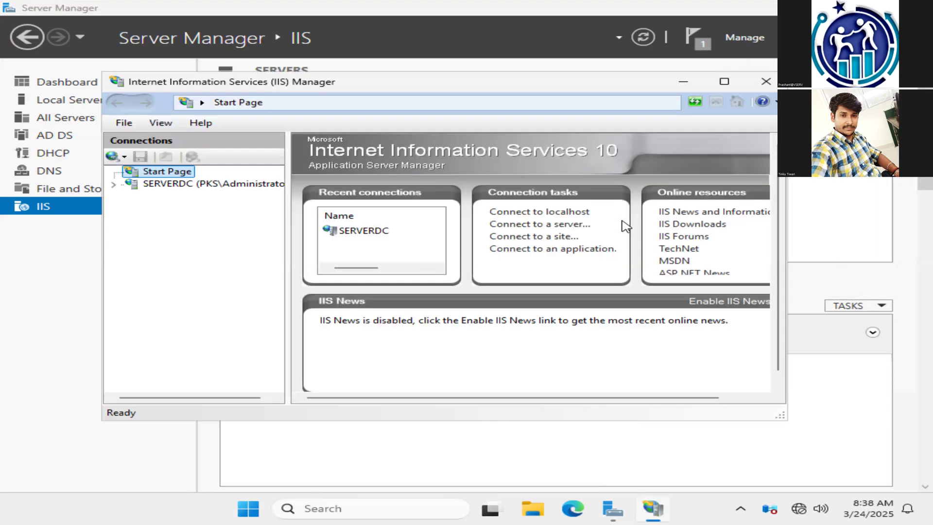
Step: Maximize IIS Manager, expand the SERVERDC server and its Sites node, and remove the Default Web Site
left_click(724, 81)
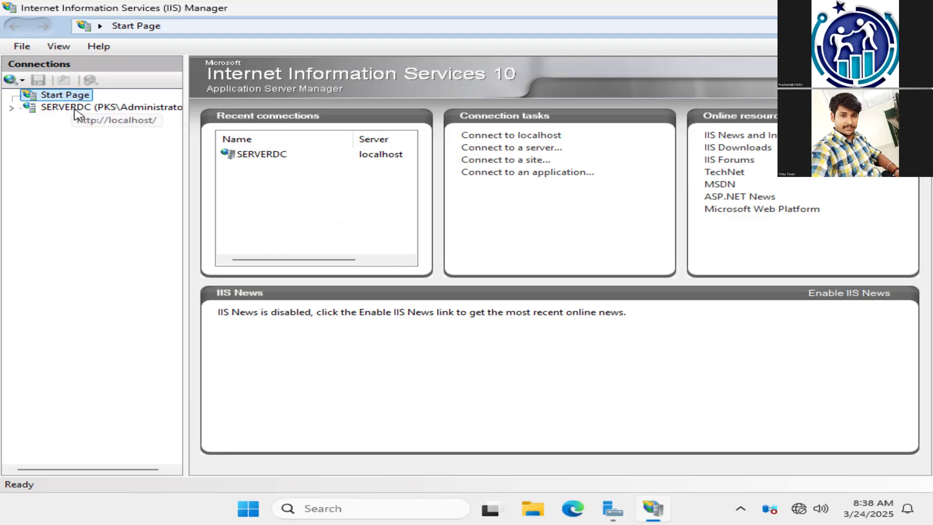
left_click(14, 110)
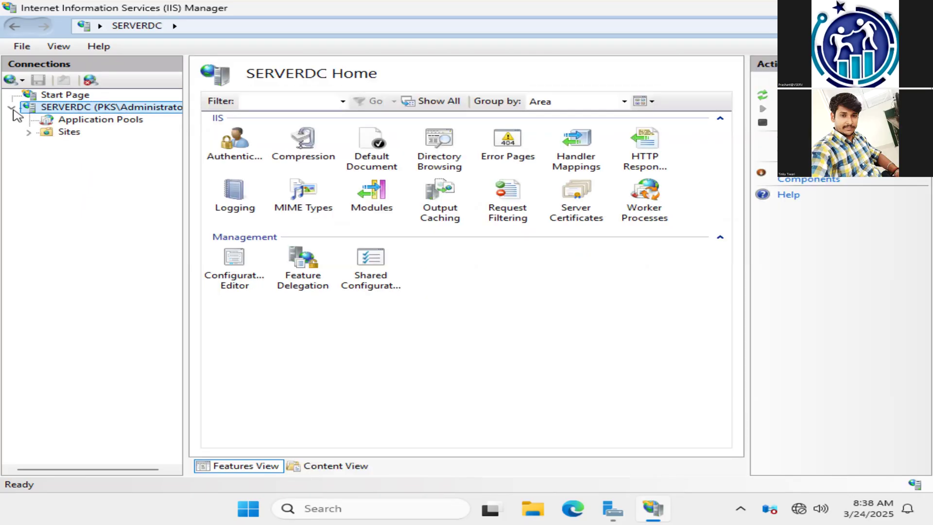
left_click(129, 124)
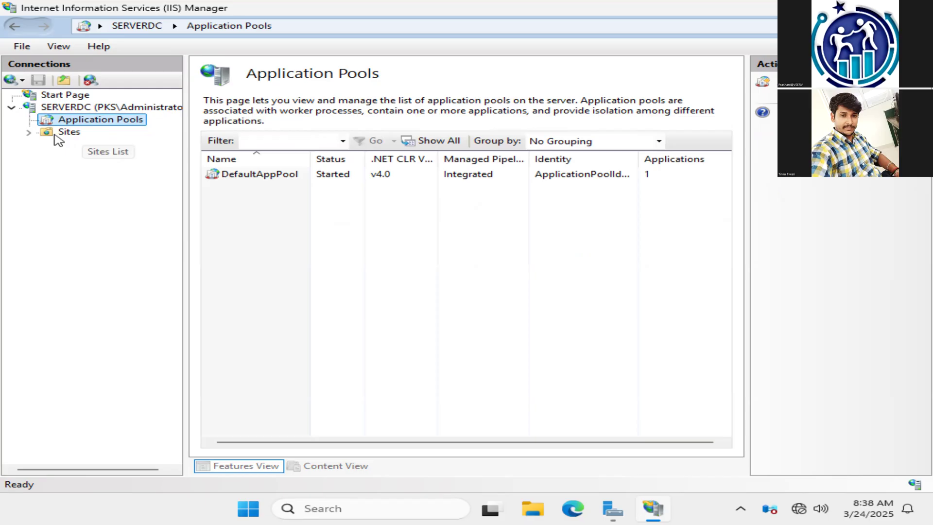
left_click(55, 135)
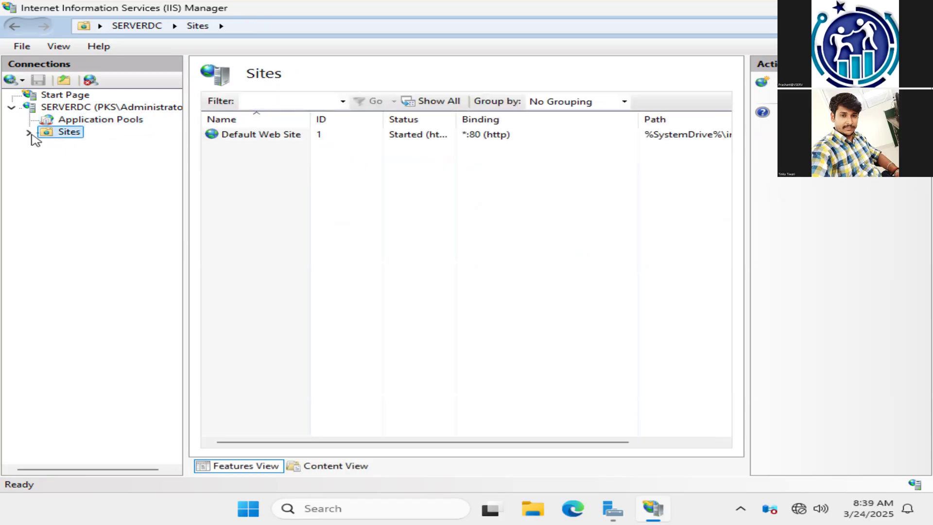
left_click(29, 132)
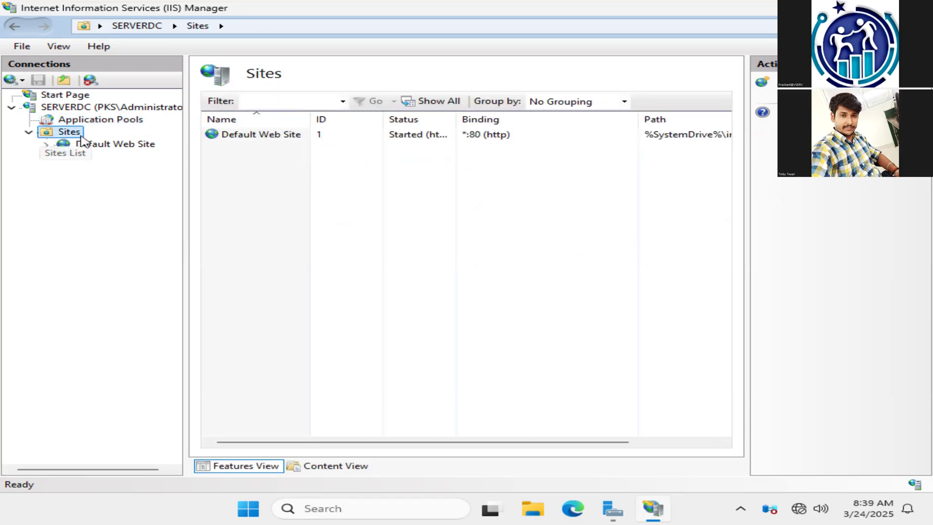
left_click(139, 154)
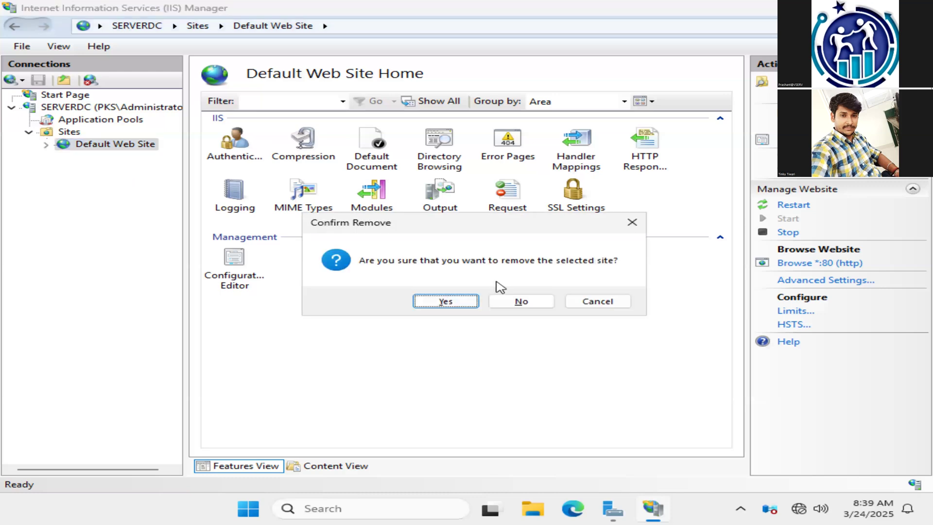
left_click(422, 307)
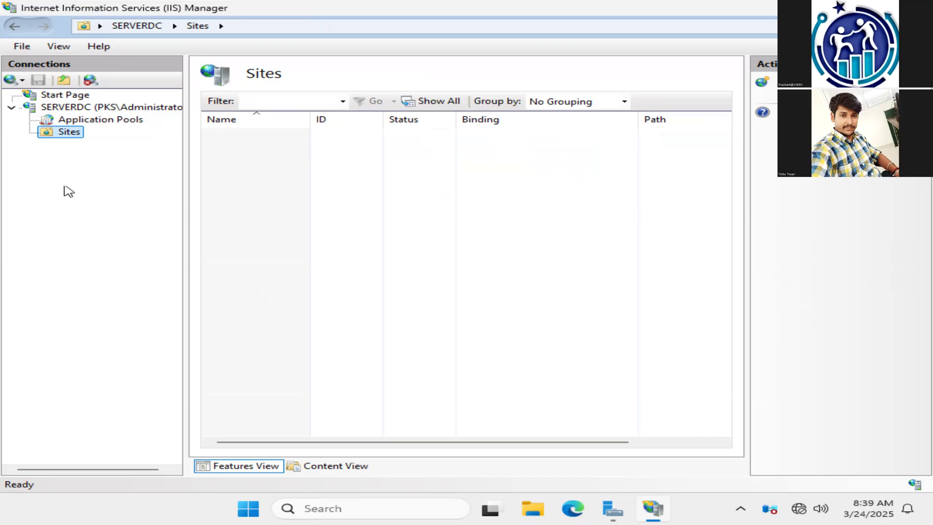
Step: Start adding a website under Sites, name it with the owner's first name followed by "website", and assign it the DefaultAppPool application pool
right_click(75, 134)
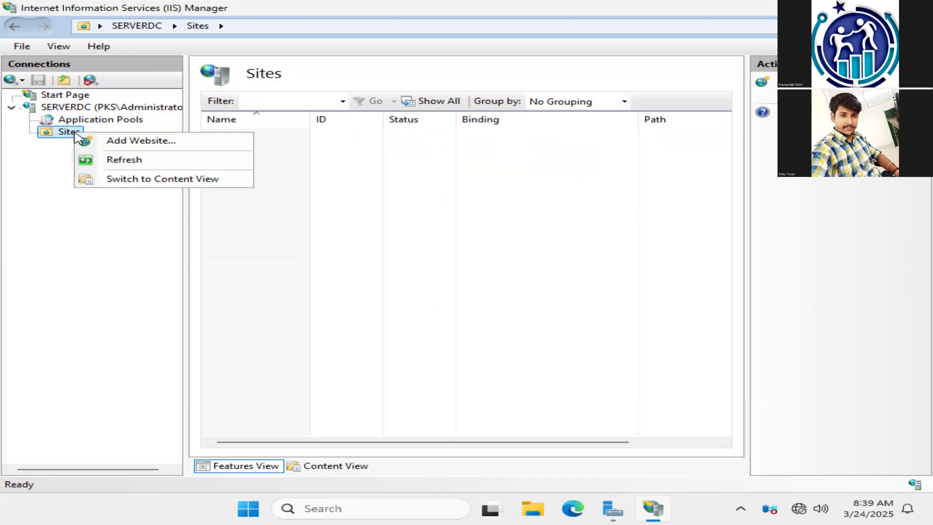
left_click(155, 145)
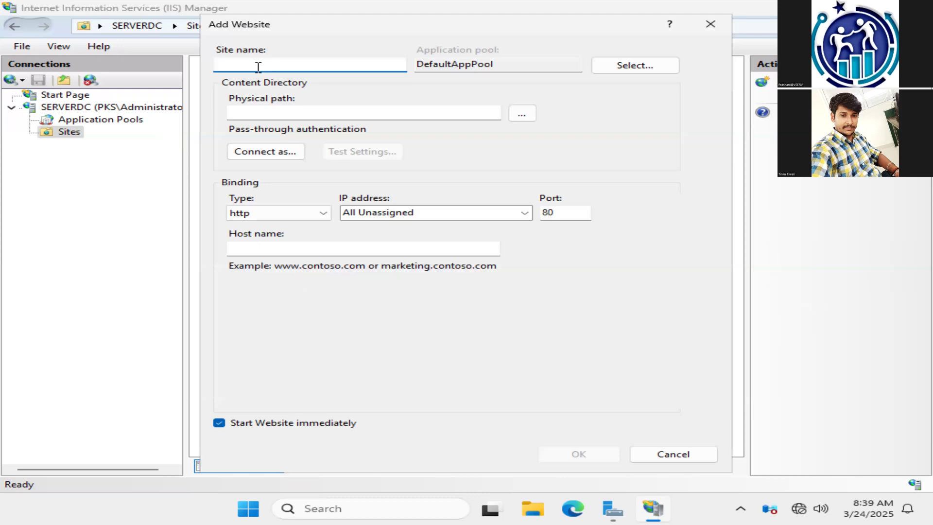
type("tinku web")
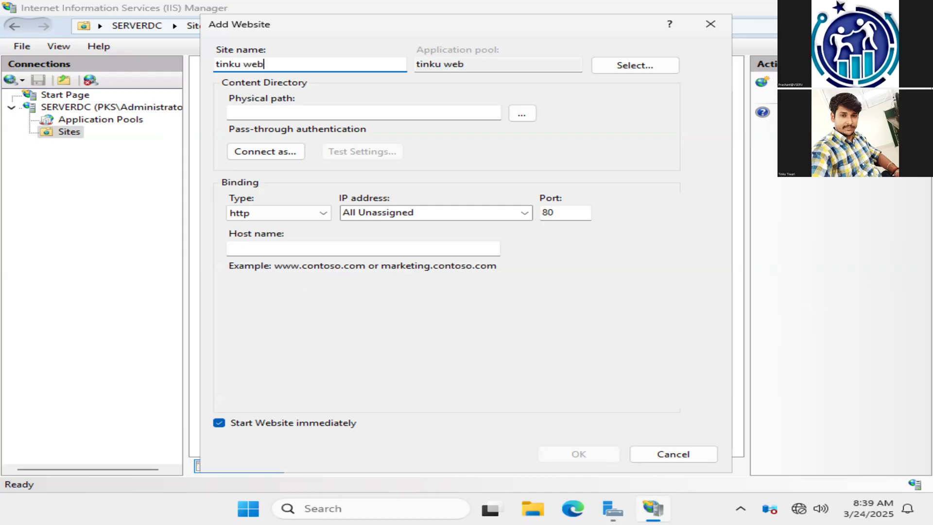
key("BackSpace")
key("BackSpace")
key("BackSpace")
key("BackSpace")
type("website")
left_click(615, 67)
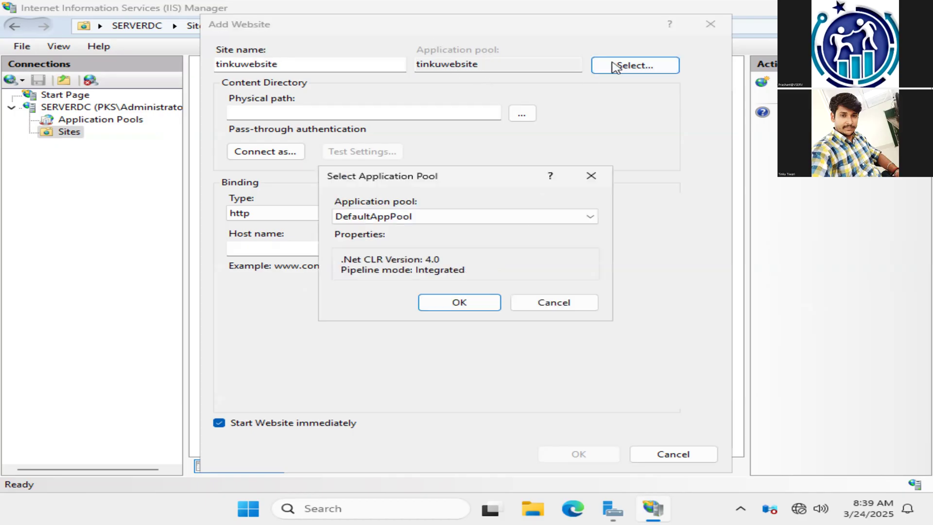
left_click(446, 304)
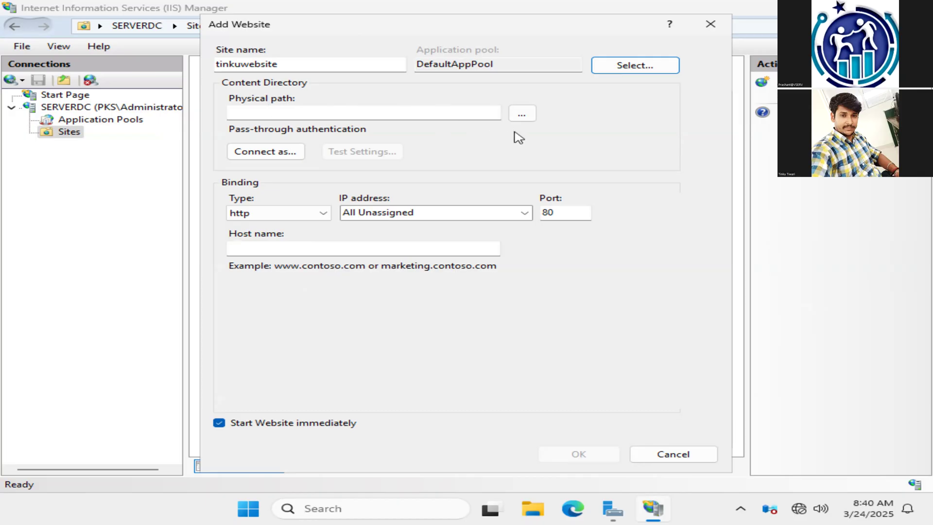
Step: Set the new site's physical path to the C:\inetpub\wwwroot\website folder
left_click(524, 115)
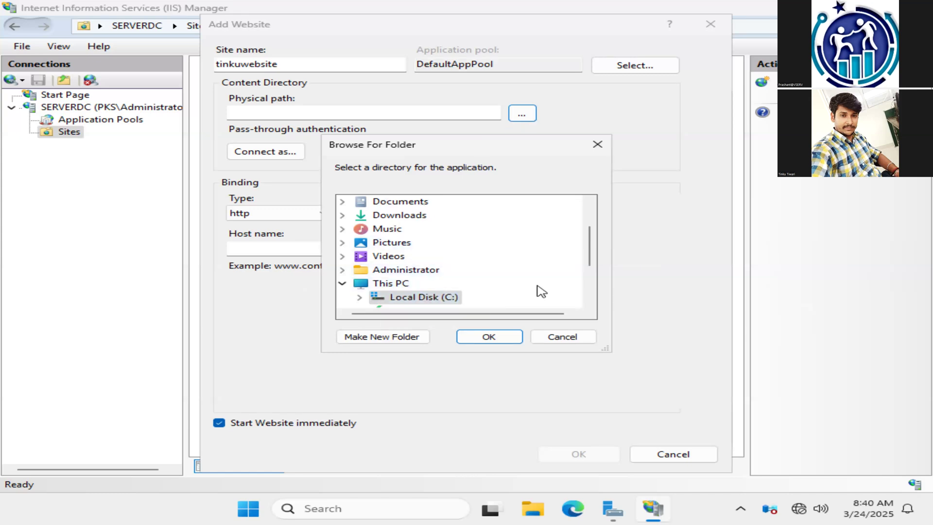
left_click(591, 303)
left_click(591, 303)
left_click(591, 304)
left_click(591, 303)
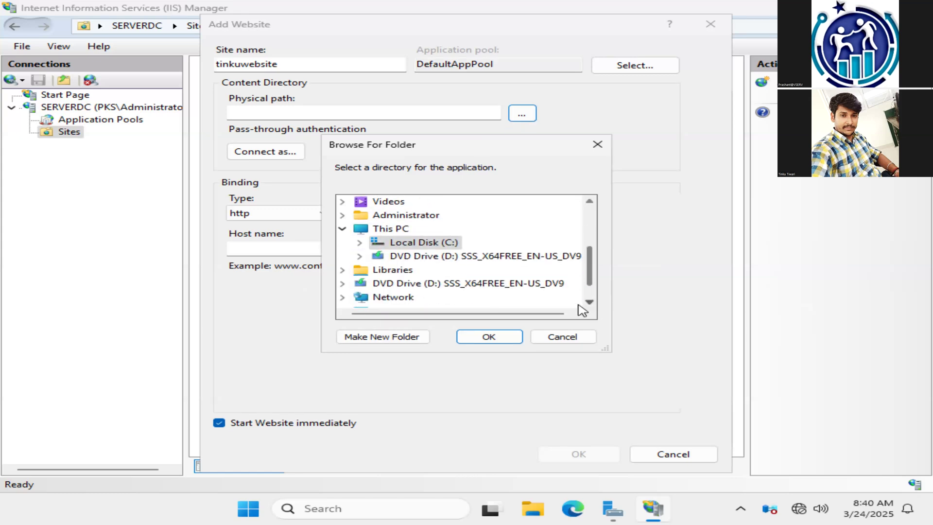
left_click(359, 242)
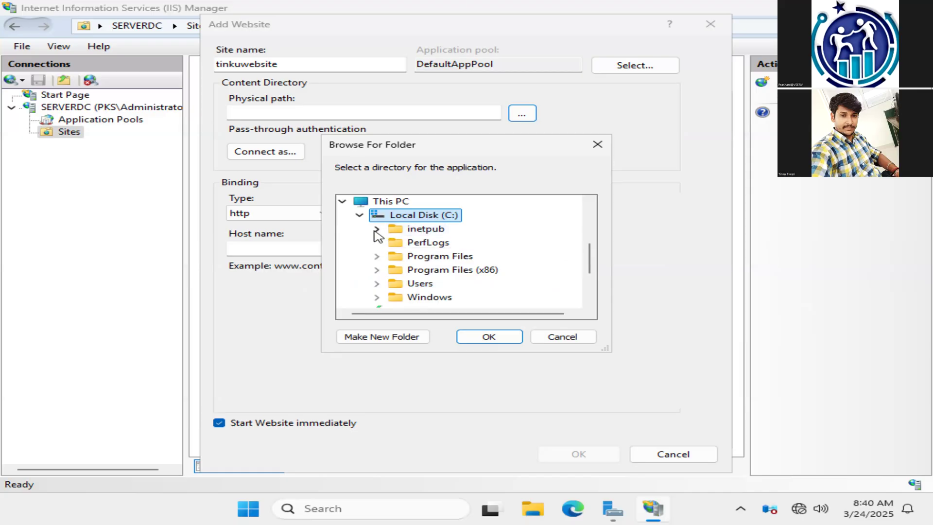
left_click(376, 230)
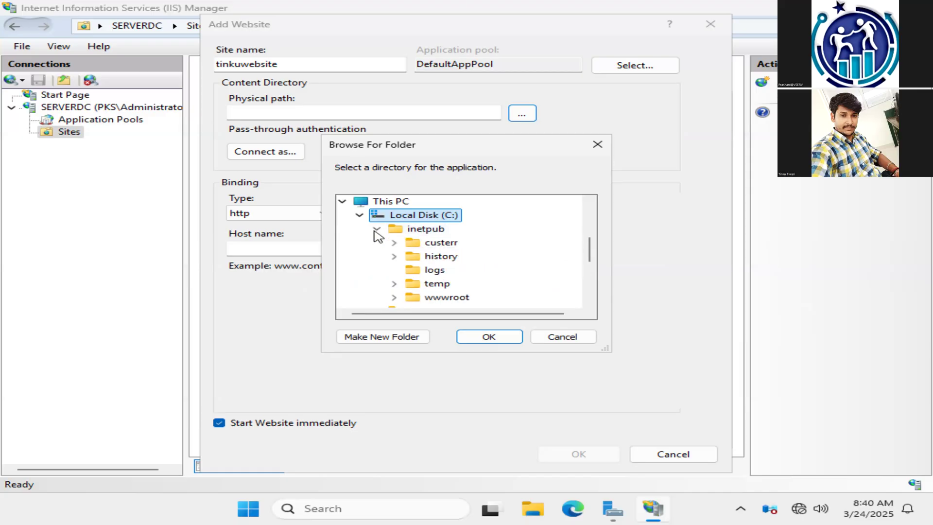
left_click(394, 297)
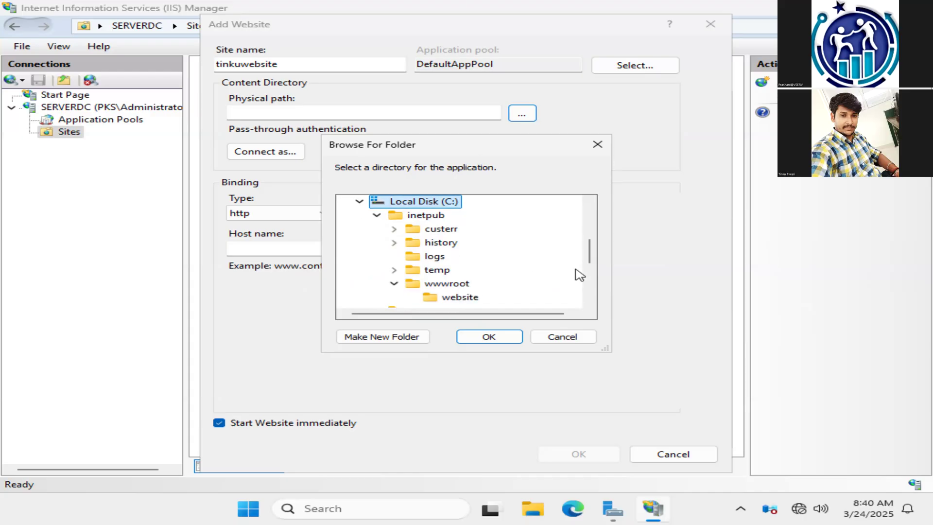
scroll(589, 302, "down", 5)
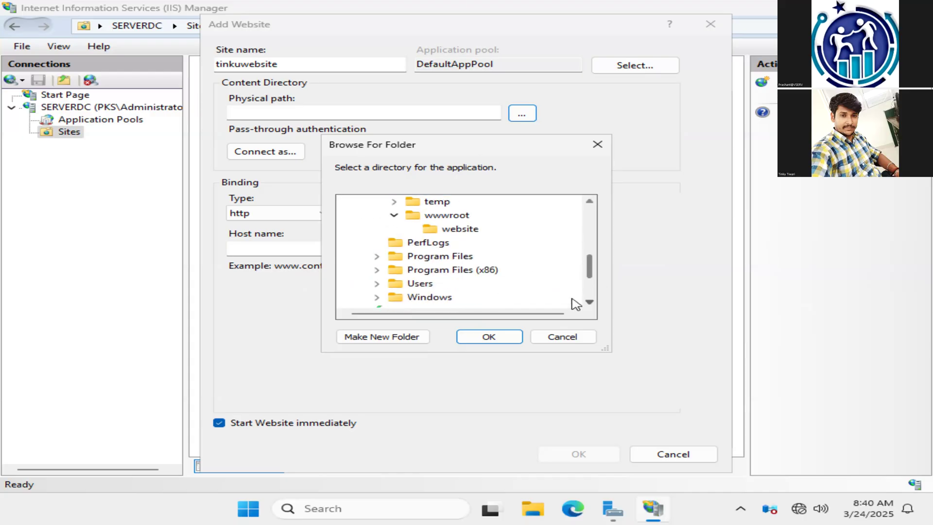
left_click(474, 236)
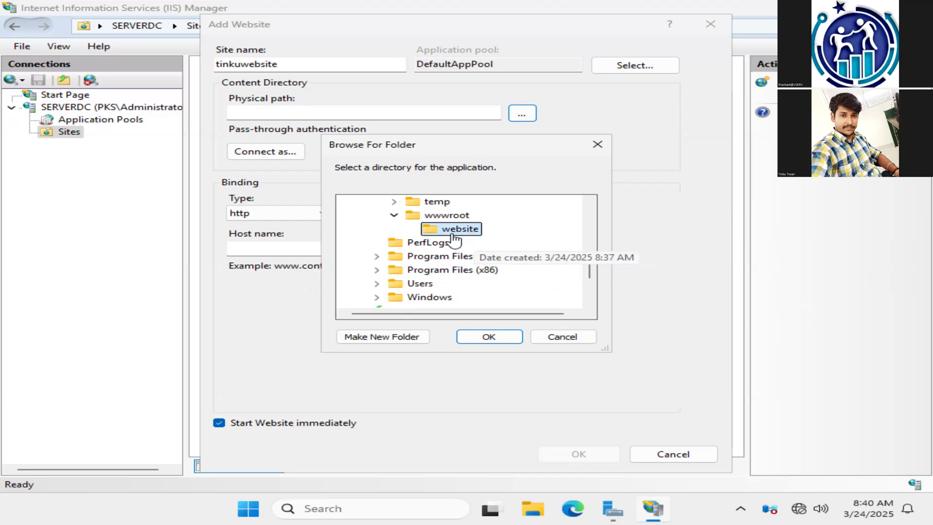
left_click(505, 342)
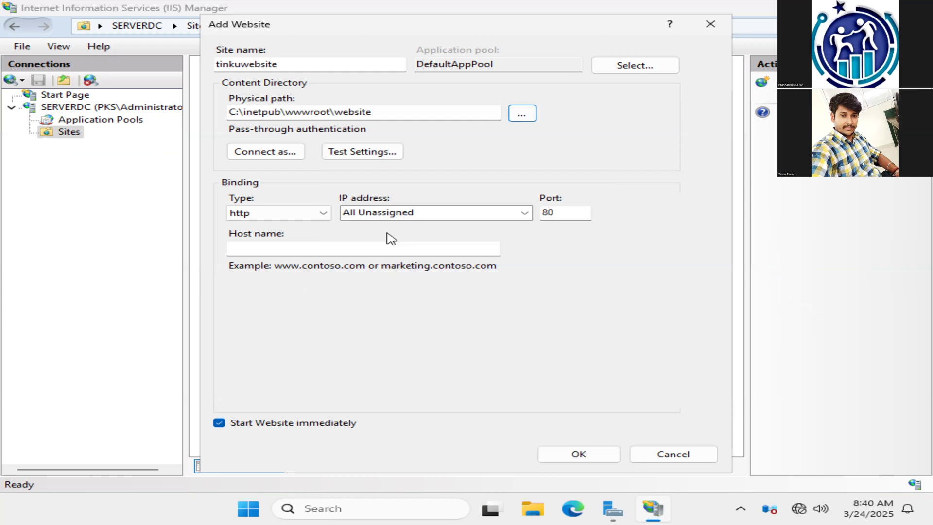
Step: Bind the site to IP address 192.168.5.1, keeping type http and port 80, and create the website
left_click(317, 214)
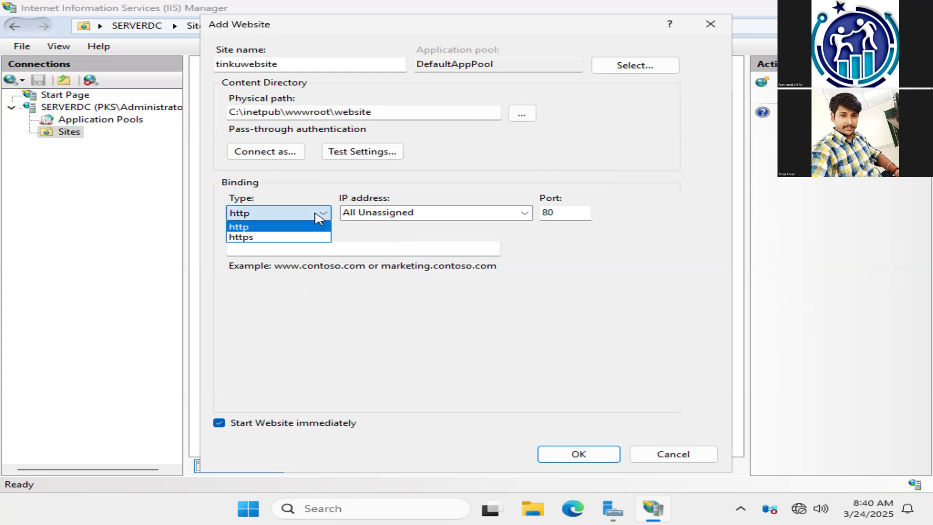
left_click(315, 213)
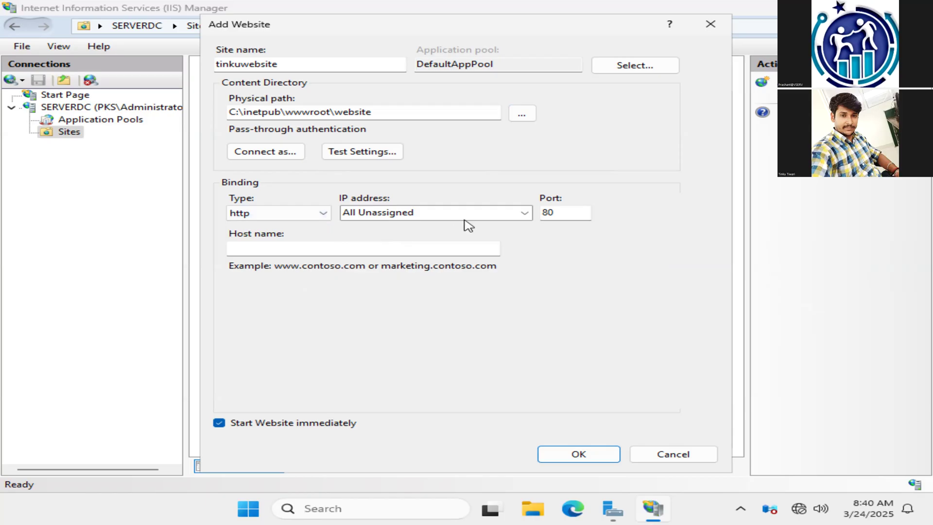
left_click(525, 213)
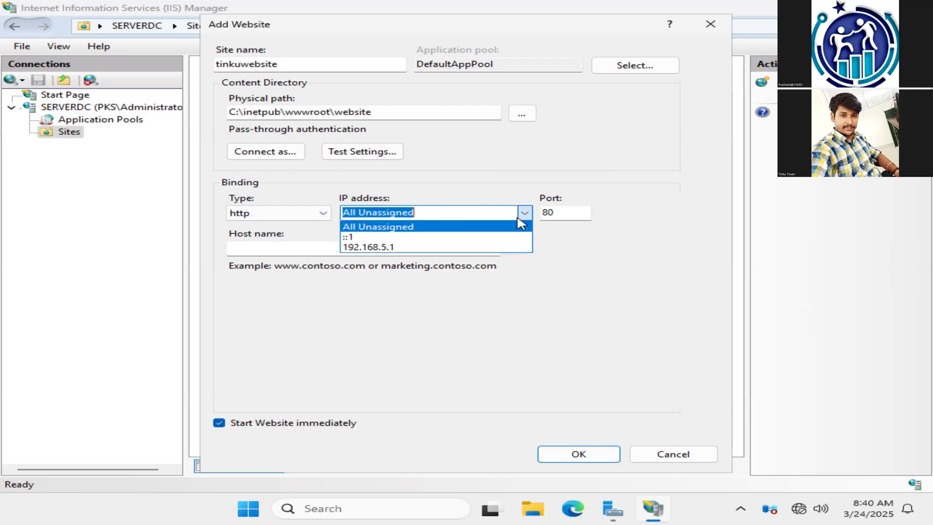
left_click(394, 246)
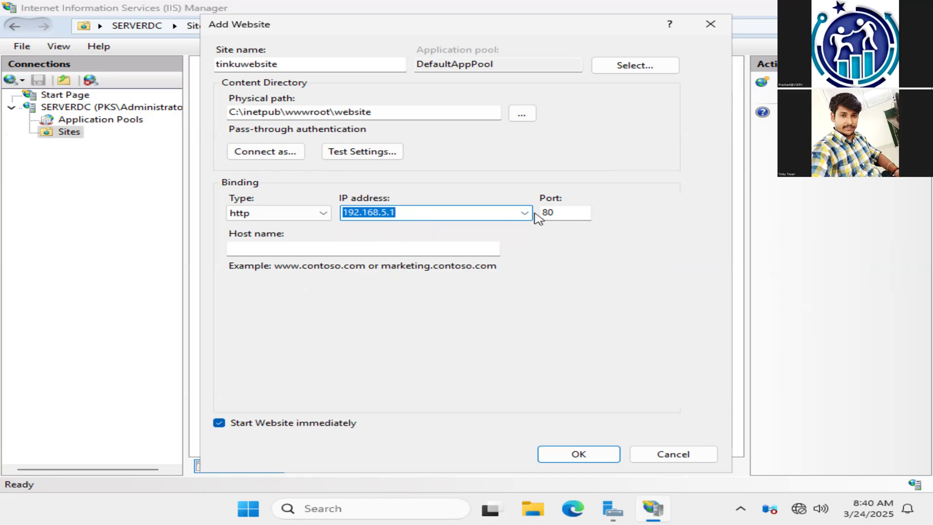
left_click(323, 214)
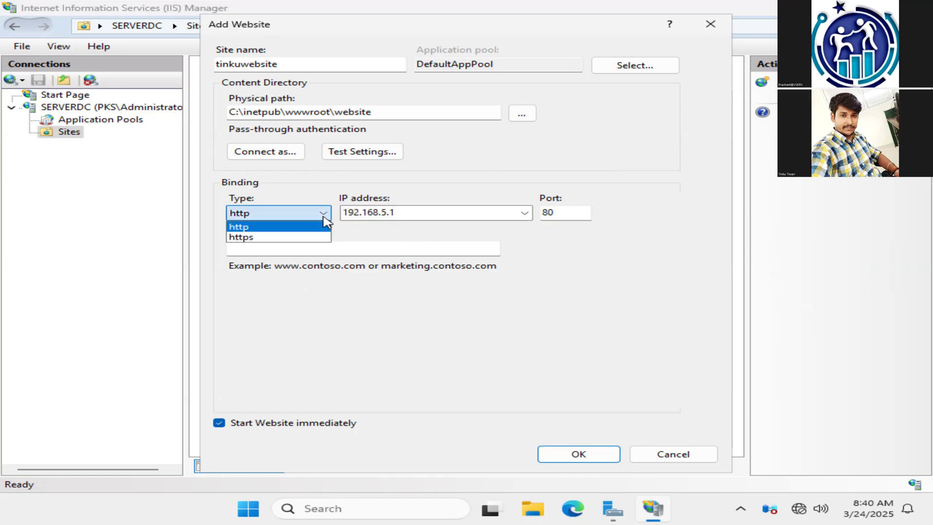
left_click(442, 242)
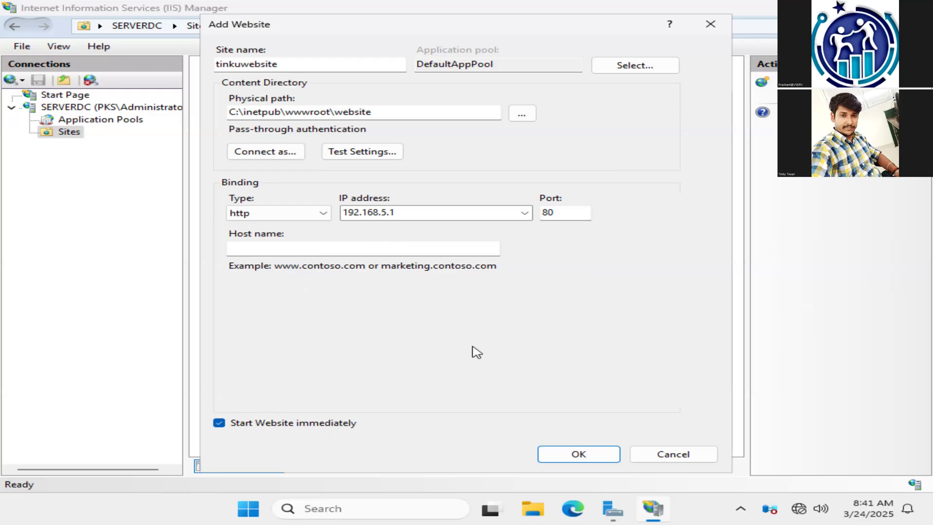
left_click(578, 455)
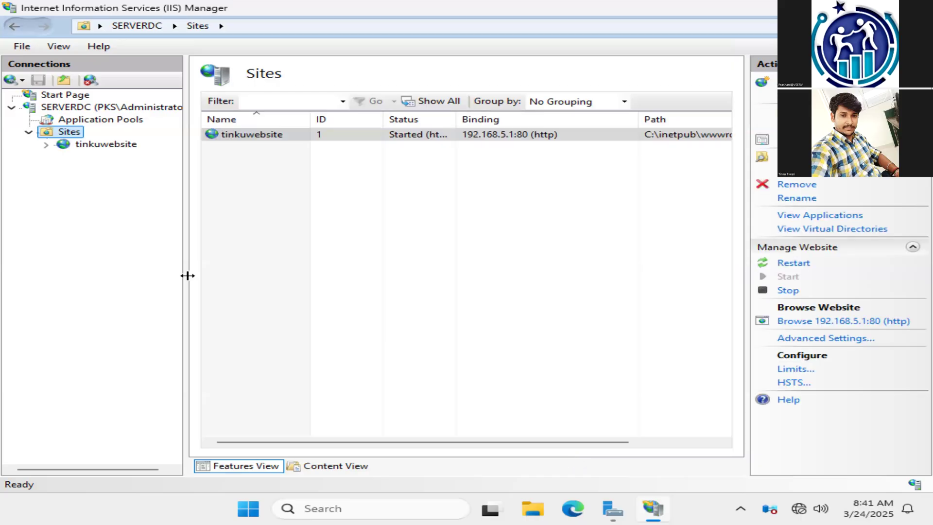
Step: Open the new site's Default Document list and remove the Default.htm, index.htm and iisstart.htm entries
left_click(121, 146)
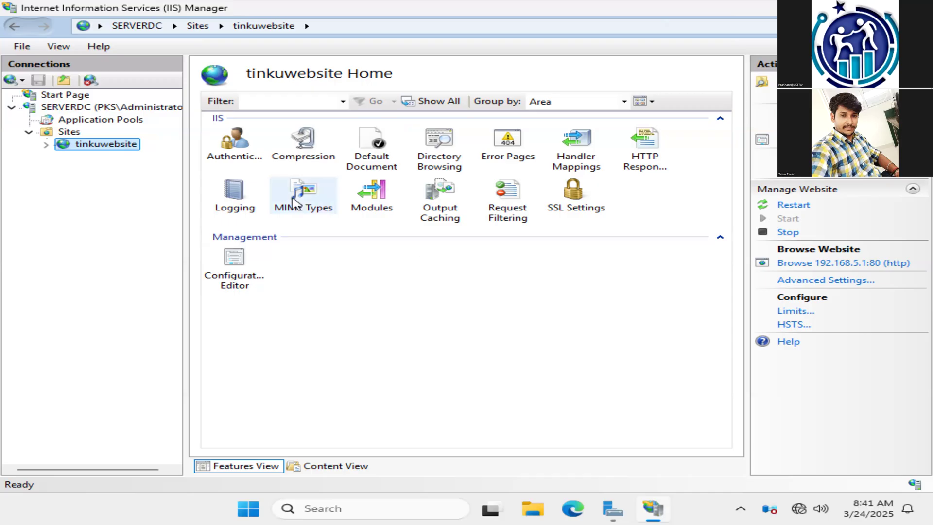
double_click(384, 167)
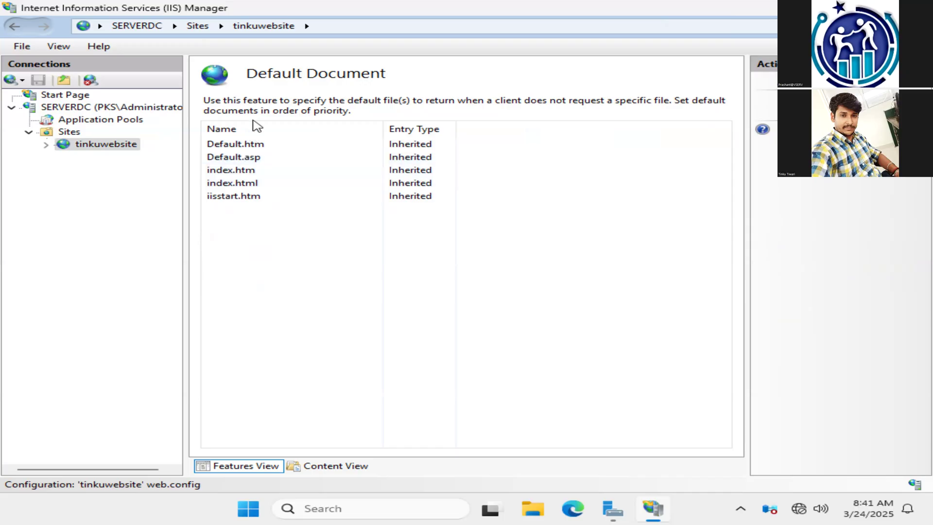
left_click(254, 145)
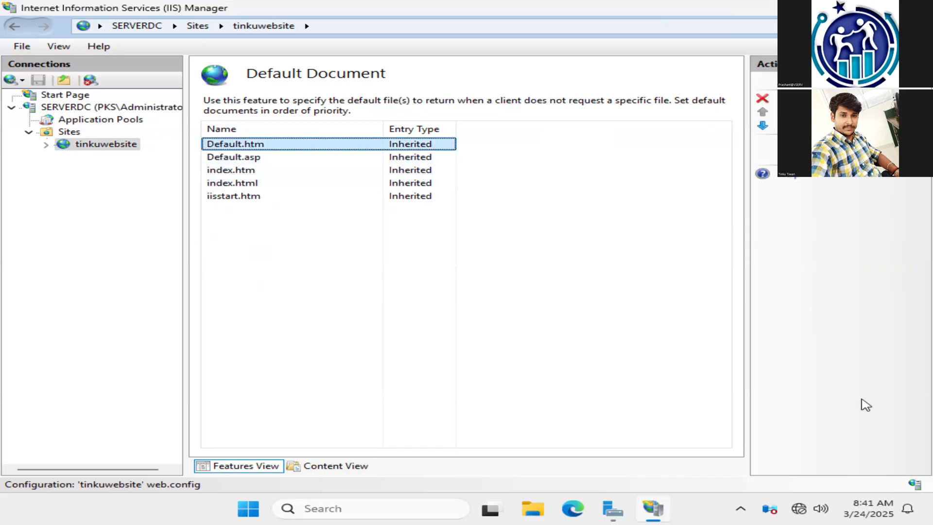
key("Delete")
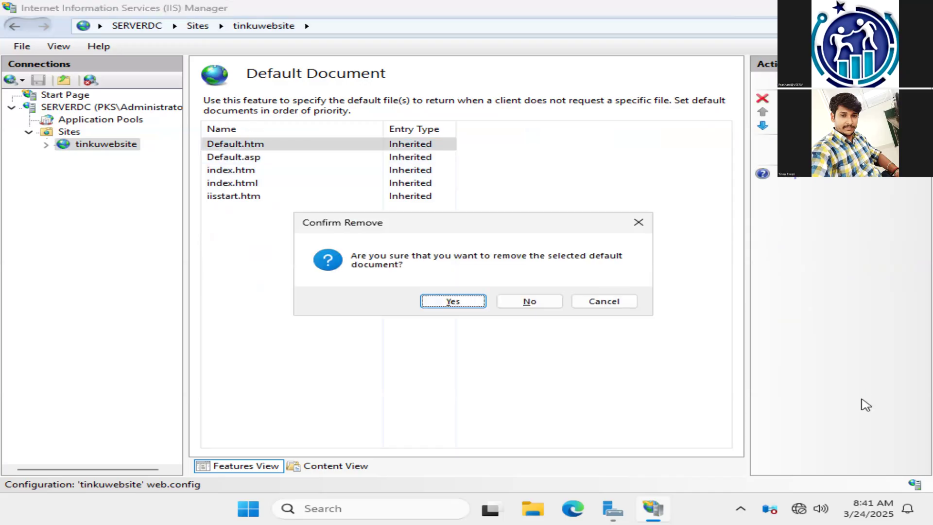
key("Return")
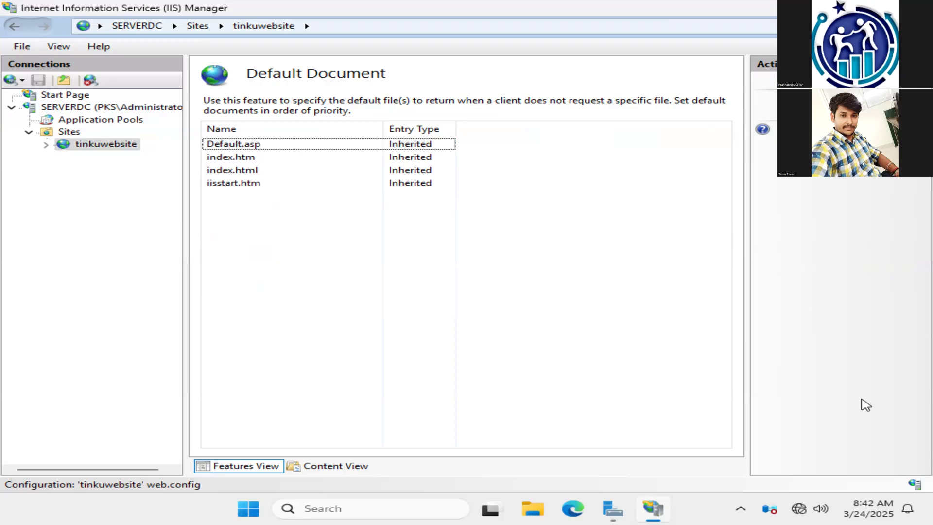
key("Down")
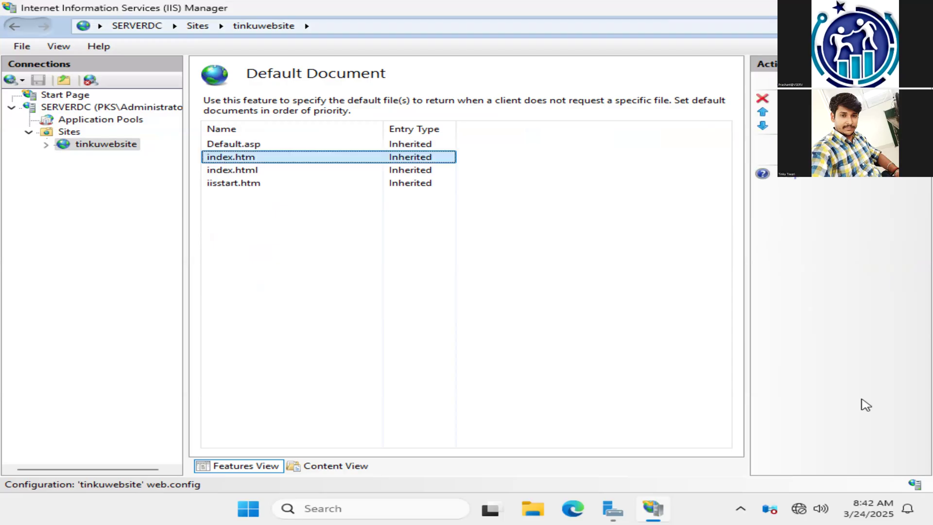
key("Delete")
key("Return")
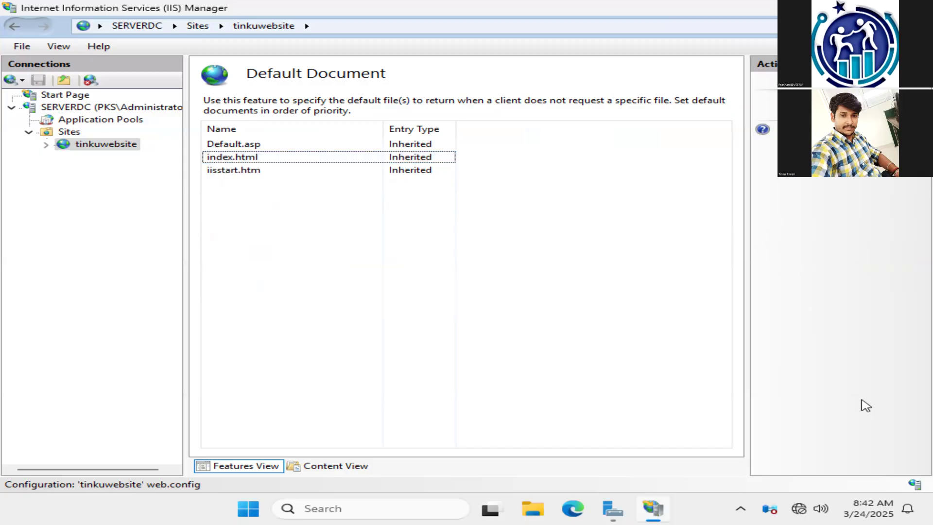
key("Down")
key("Return")
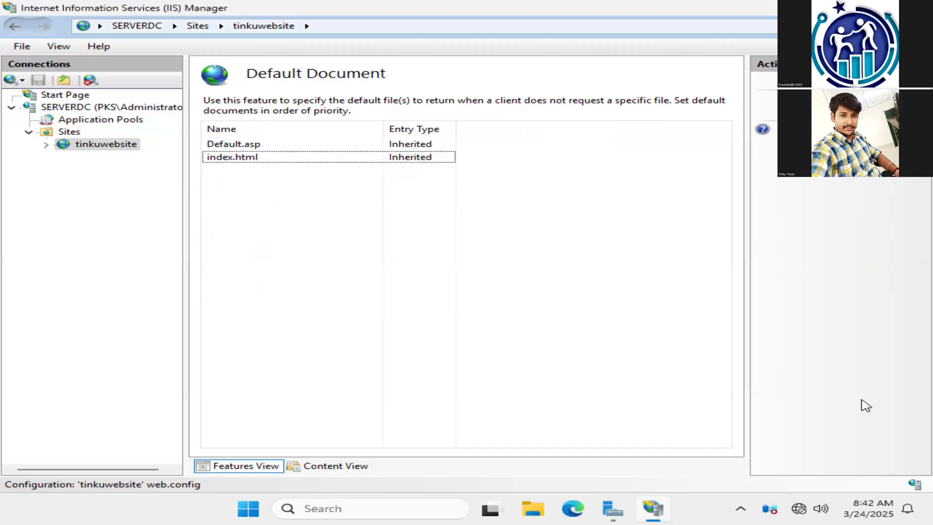
Step: Remove the remaining Default.asp and index.html entries from the site's default documents
key("Up")
key("Delete")
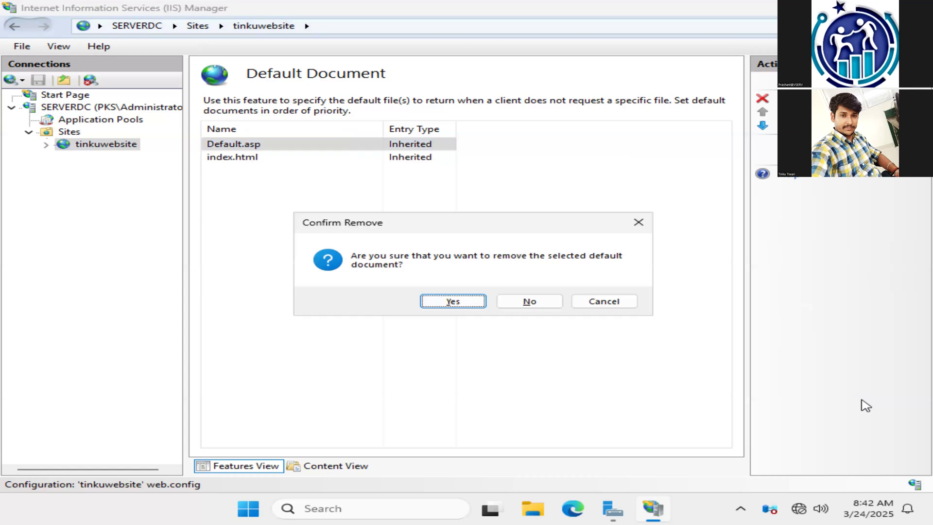
key("Return")
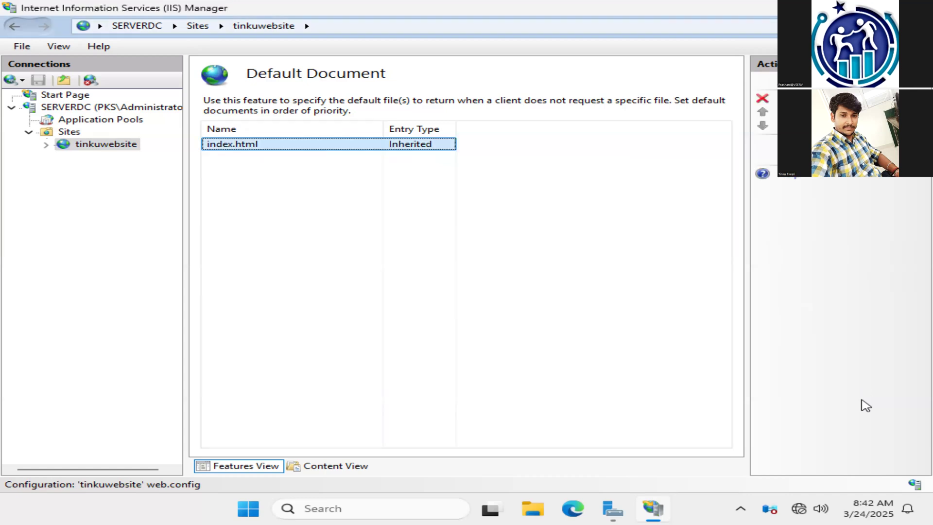
key("Delete")
key("Return")
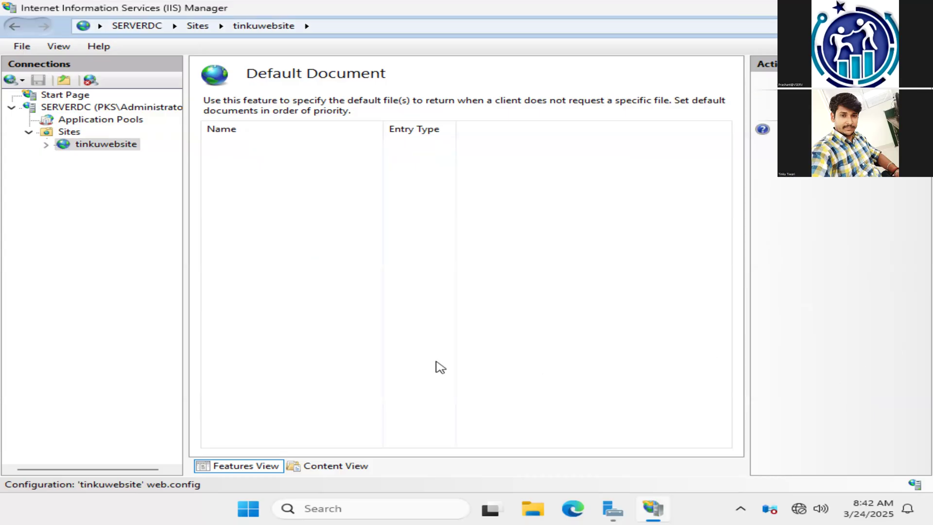
Step: Add firstpage.html as the site's default document
right_click(433, 203)
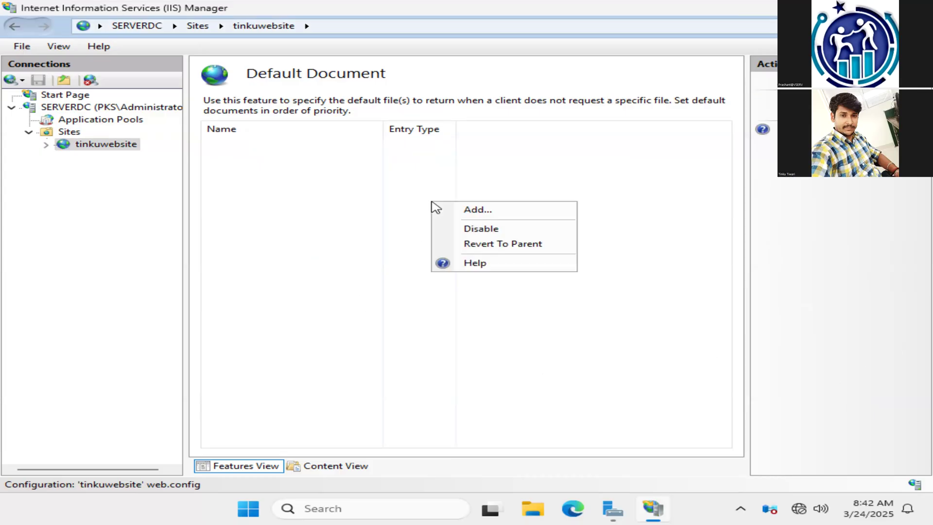
left_click(473, 217)
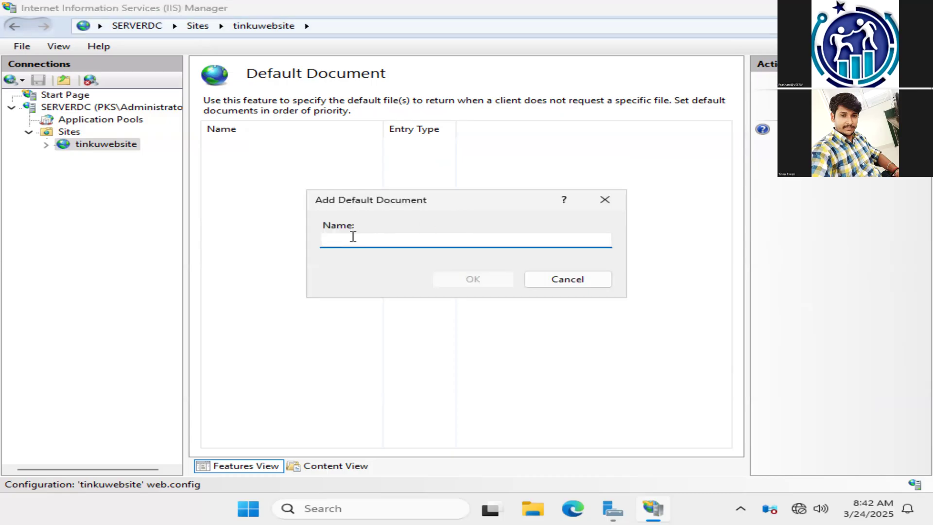
type("firs")
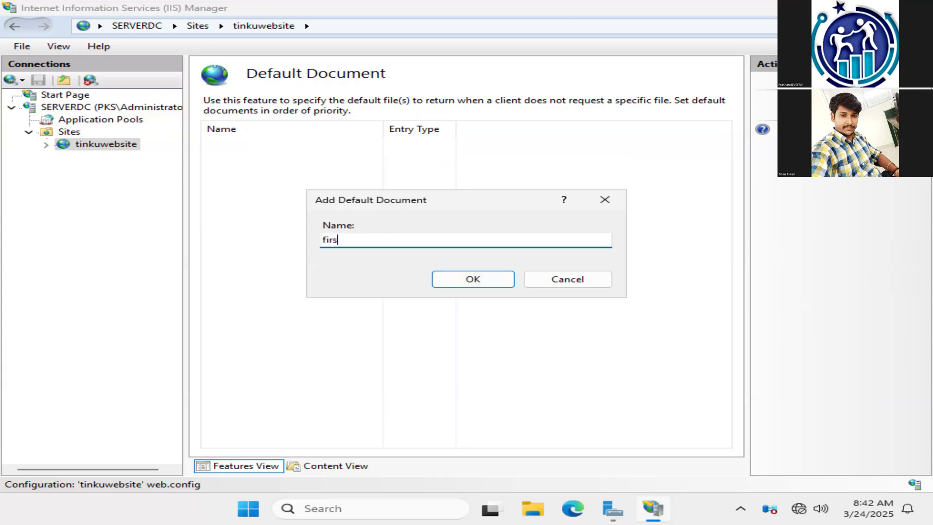
type("tpage.html")
left_click(474, 279)
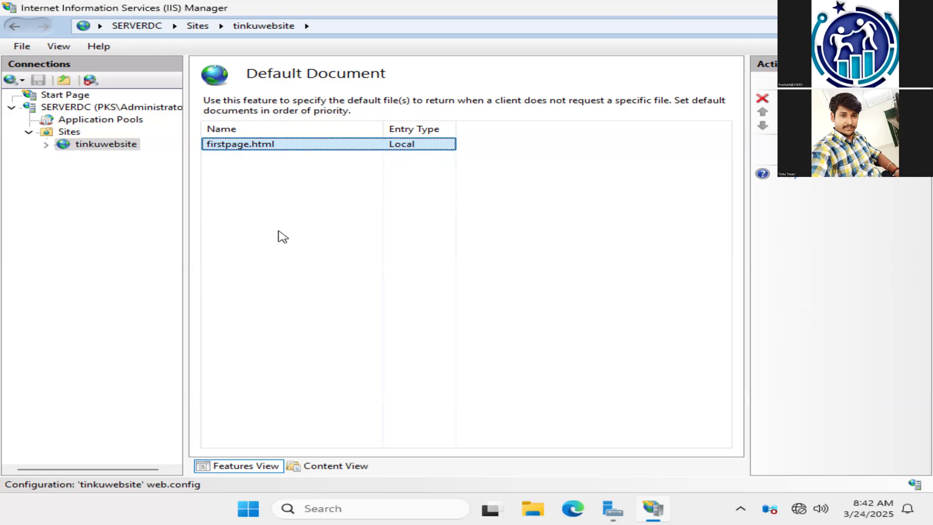
Step: Refresh and restart the new website, and return to its home page of features
right_click(130, 150)
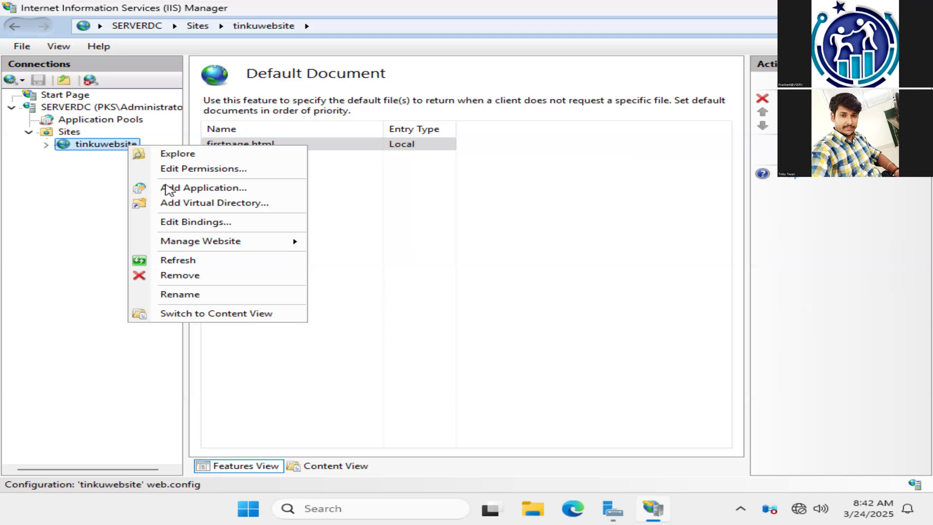
left_click(203, 265)
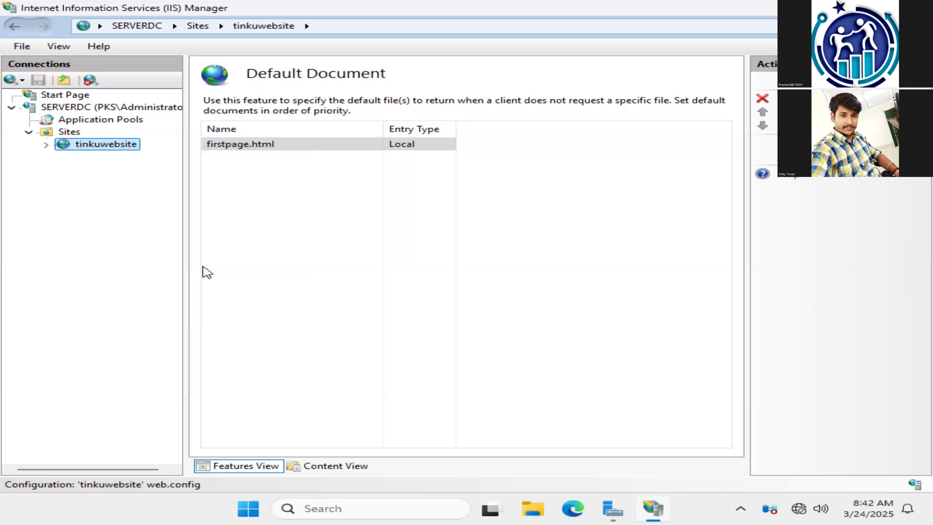
right_click(115, 145)
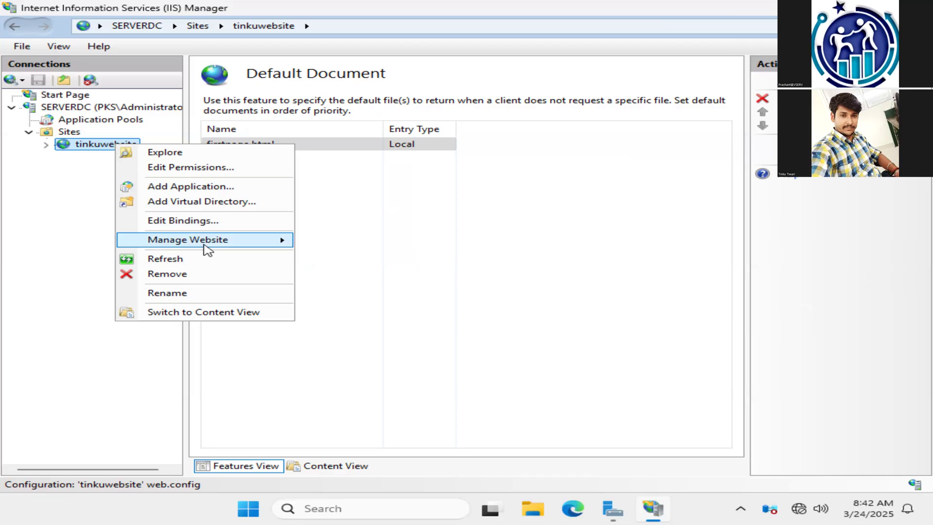
mouse_move(208, 247)
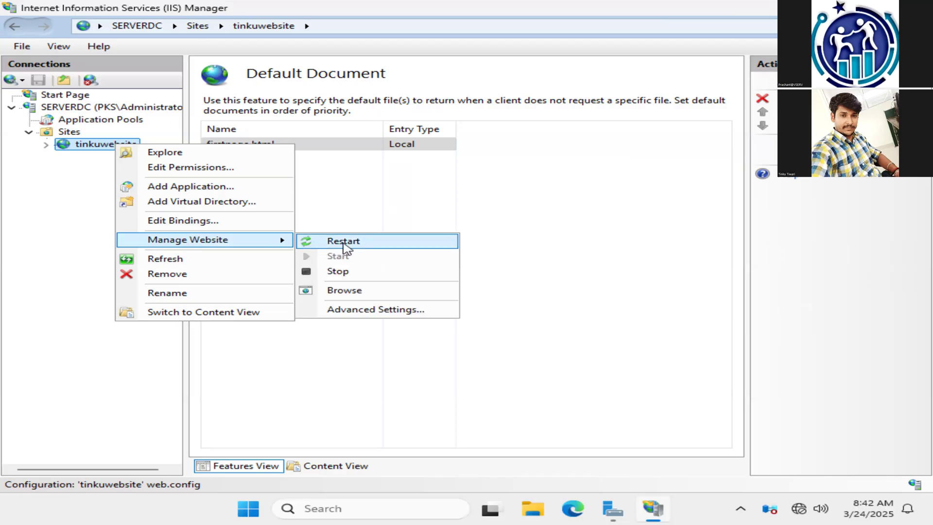
left_click(345, 242)
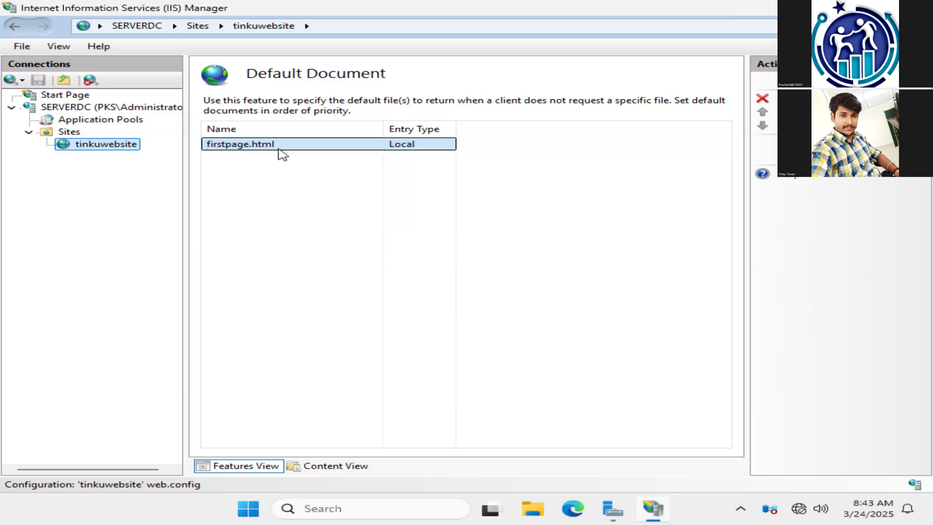
left_click(121, 145)
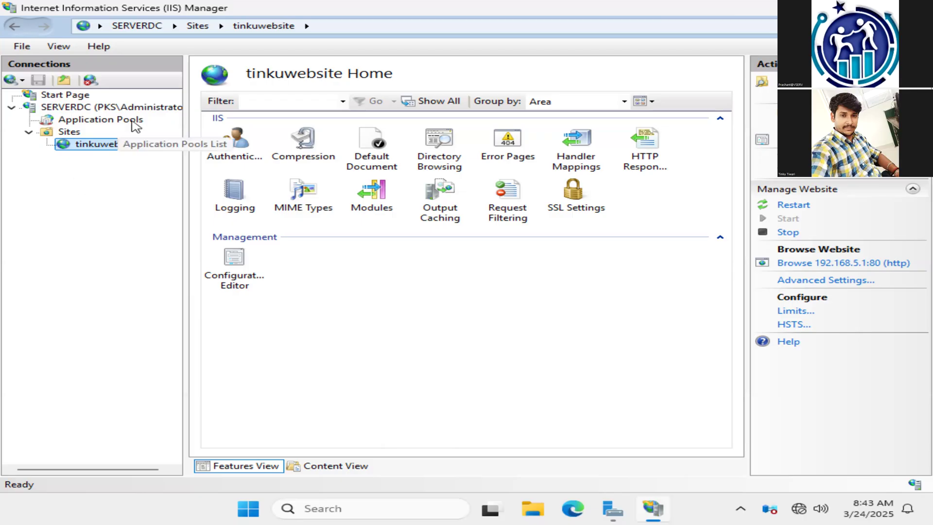
Step: Minimize IIS Manager and Server Manager, switch to Microsoft Edge and load the website at 192.168.5.1
left_click(828, 8)
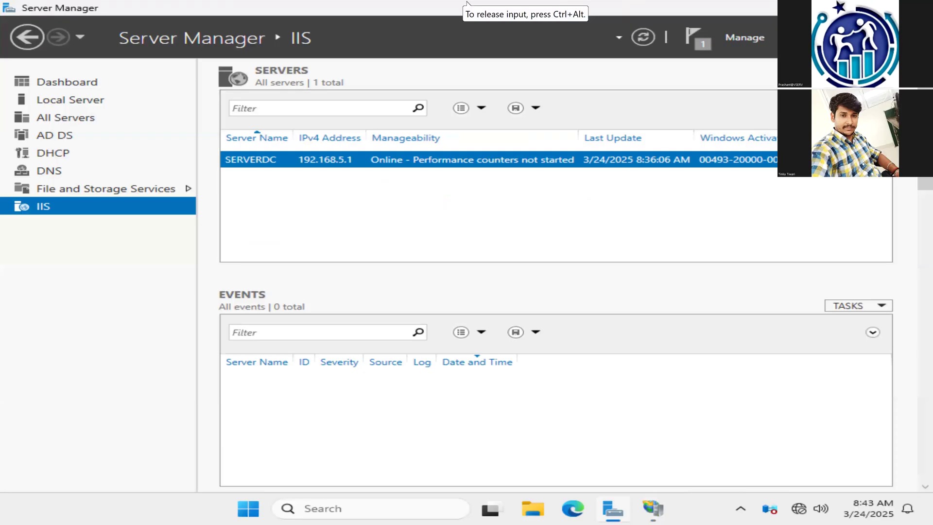
left_click(828, 8)
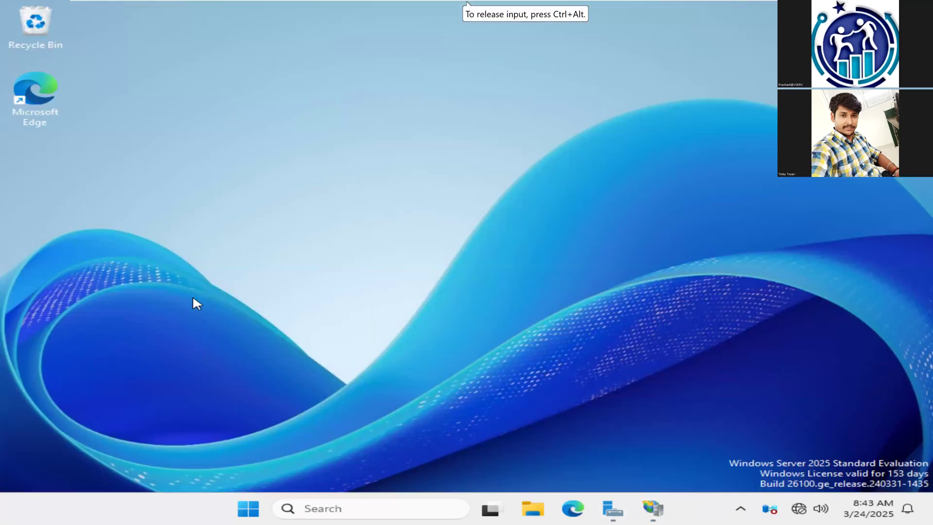
double_click(54, 98)
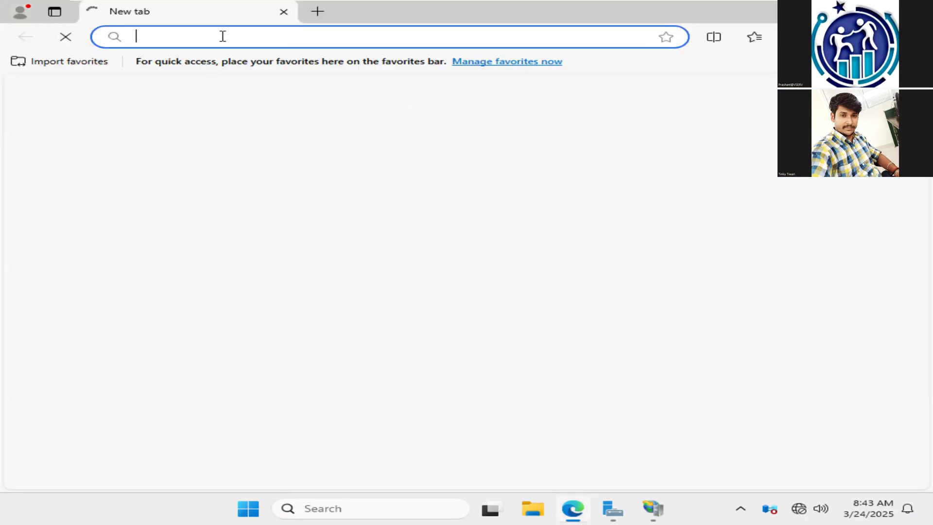
type("192.168.5.1")
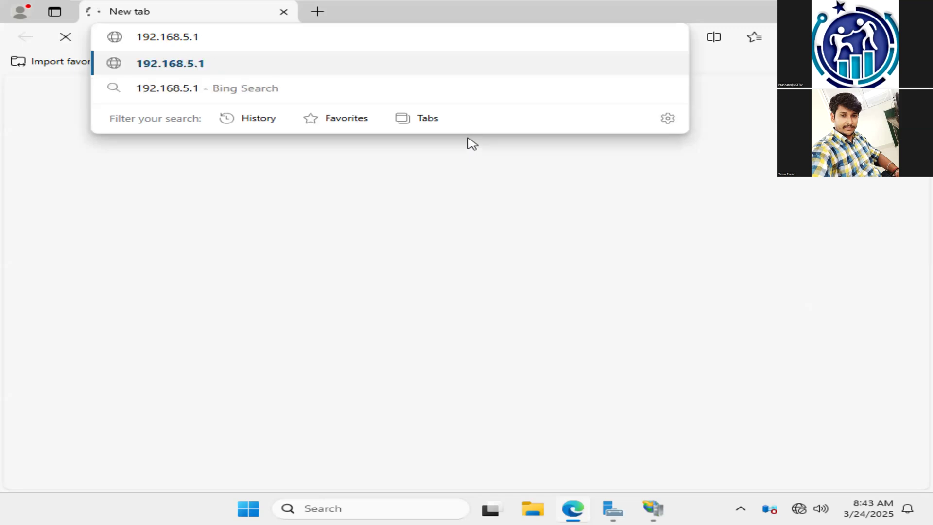
key("Return")
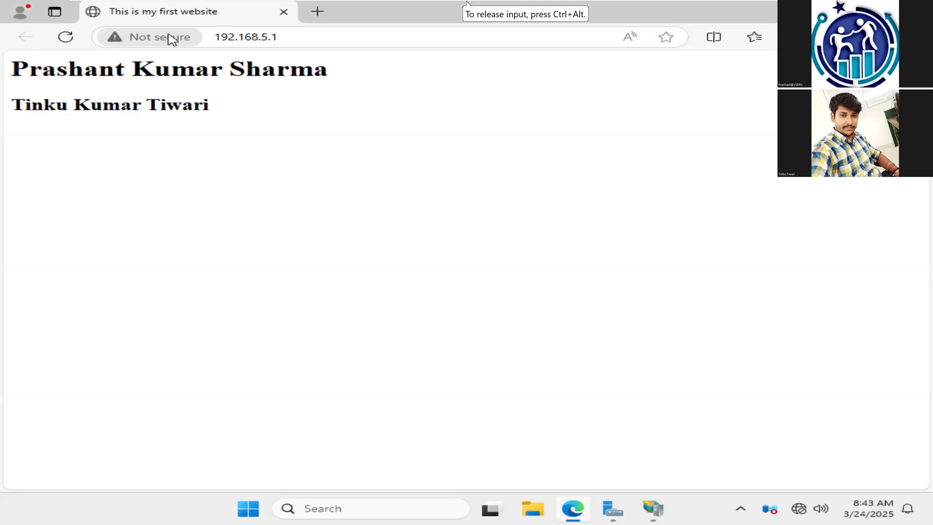
Step: Replace the current browser tab with a new one and load the website by its host name, serverdc.pks.edu
left_click(199, 40)
left_click(296, 38)
double_click(296, 38)
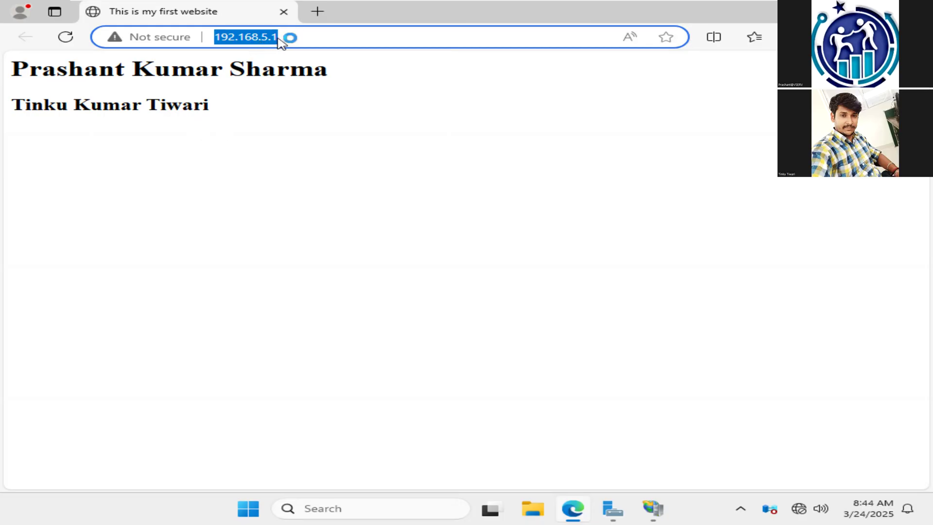
left_click(316, 11)
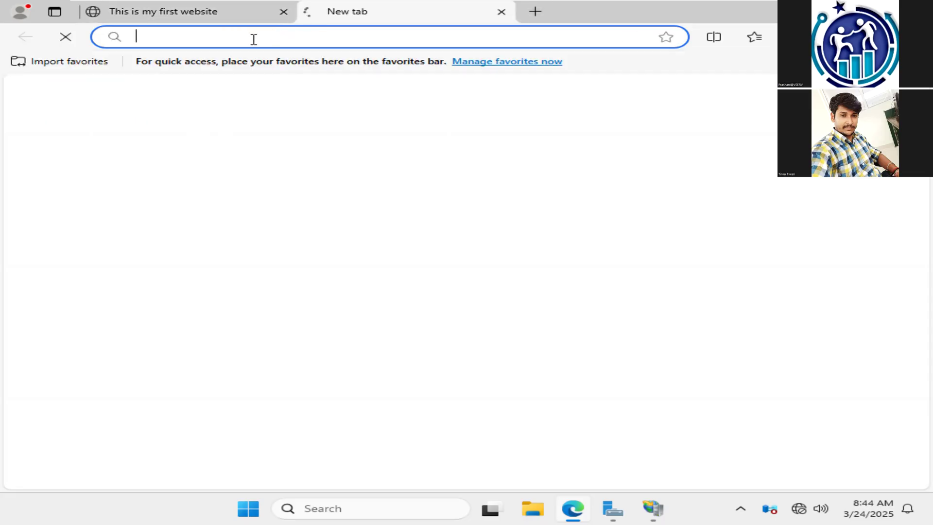
left_click(255, 17)
left_click(284, 11)
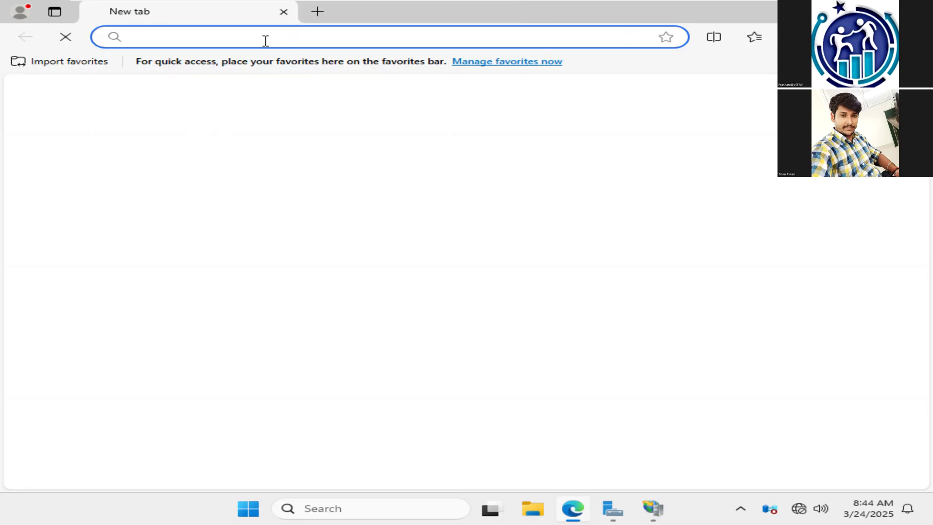
type("serverdc.")
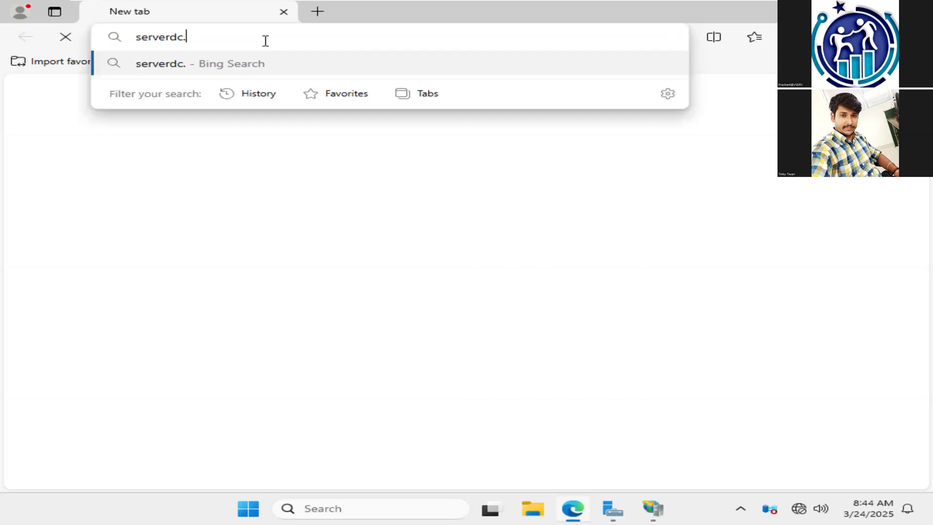
type("pks.edu")
key("Return")
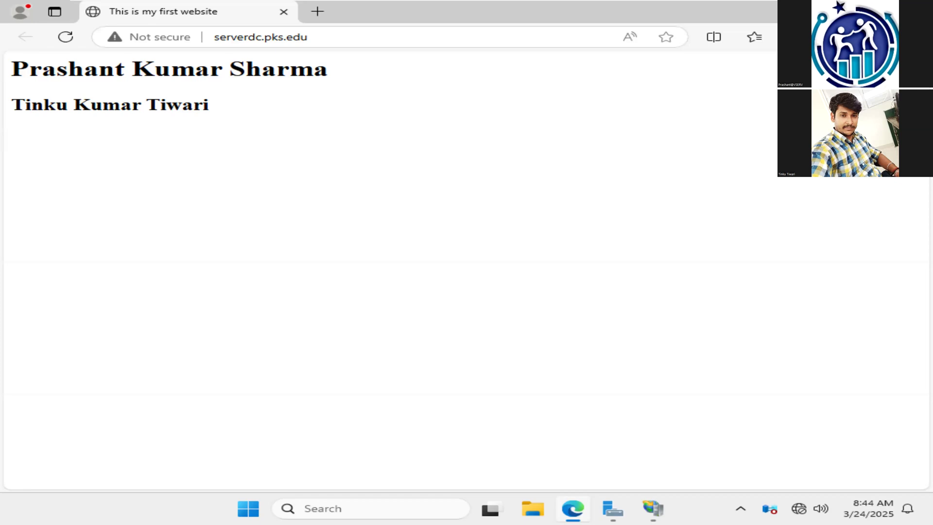
Step: Close the browser and IIS Manager
left_click(914, 11)
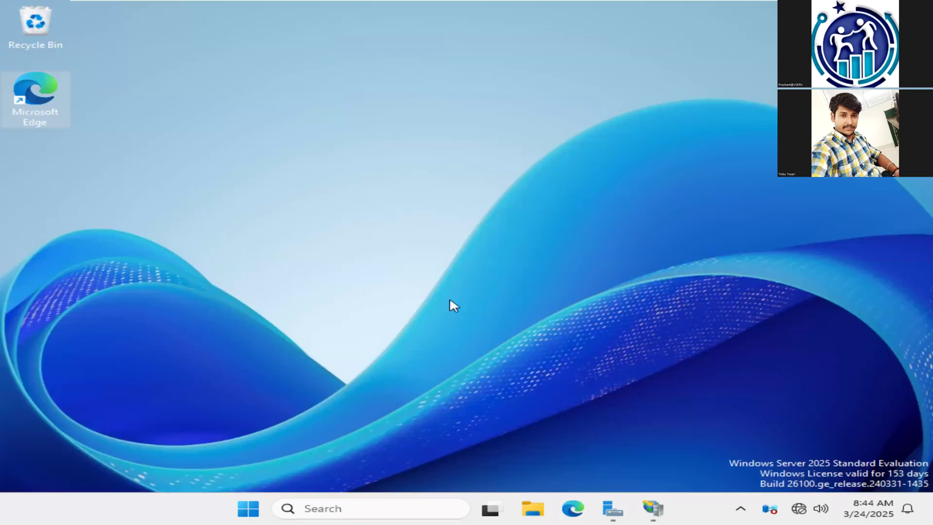
mouse_move(661, 515)
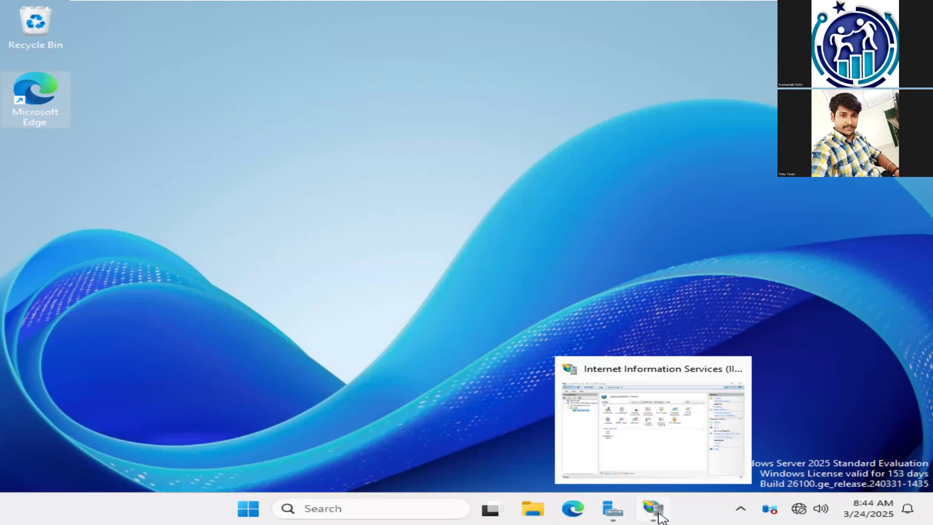
left_click(665, 501)
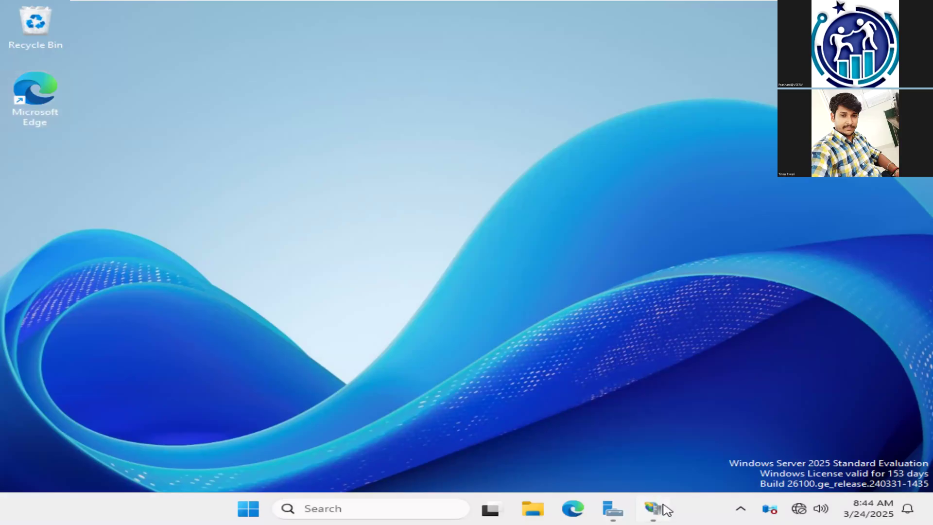
left_click(917, 8)
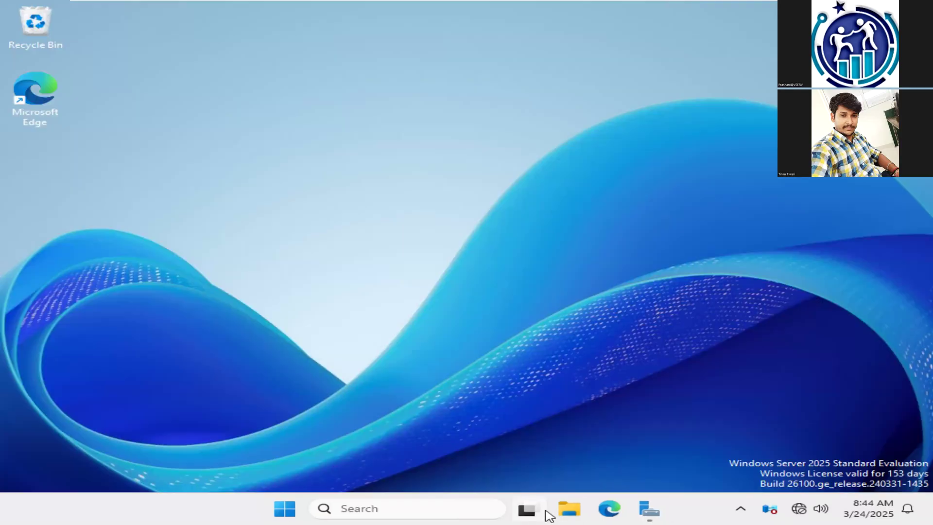
Step: Switch to the Windows 10 x64 virtual machine
mouse_move(552, 1)
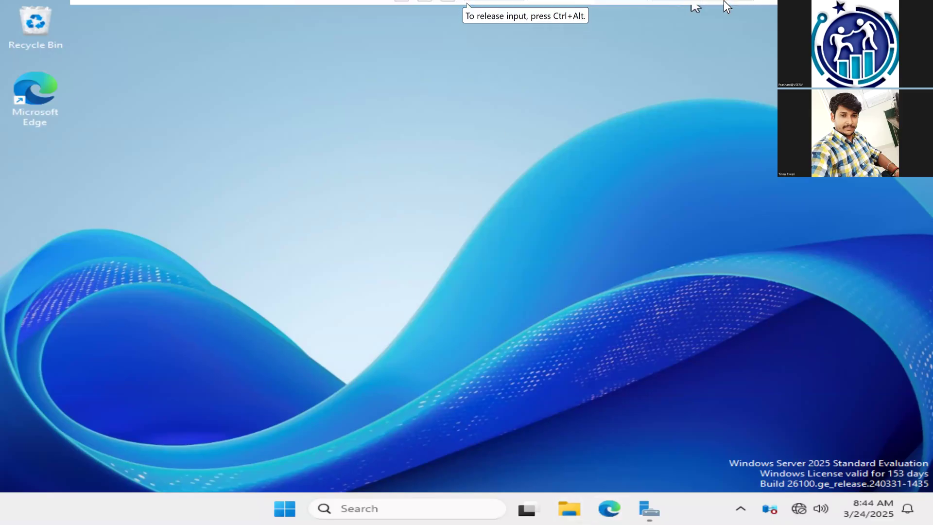
mouse_move(725, 1)
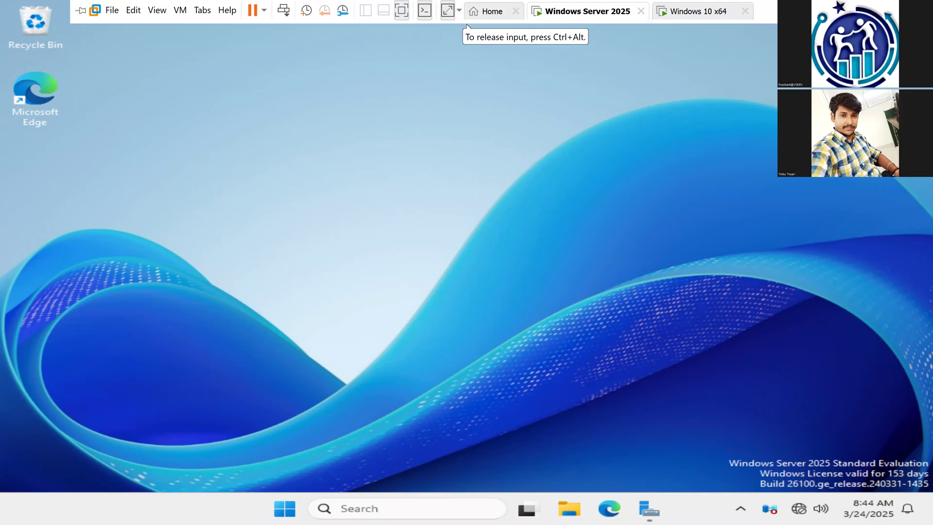